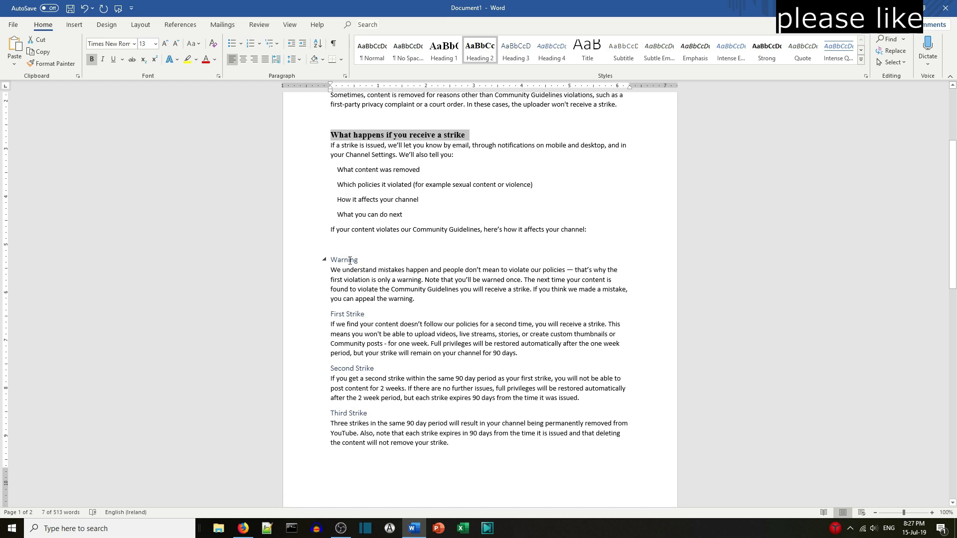
- Modify the Heading 3 style to use the Times New Roman font, automatic colour and bold
{"action": "scroll", "coordinate": [350, 261], "scroll_direction": "up", "scroll_amount": 2}
{"action": "left_click", "coordinate": [299, 309]}
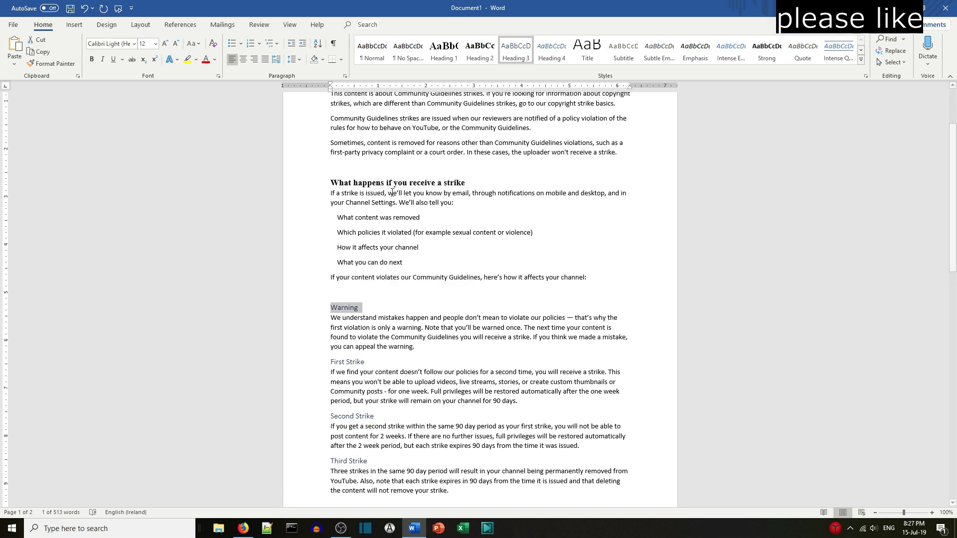
{"action": "right_click", "coordinate": [519, 52]}
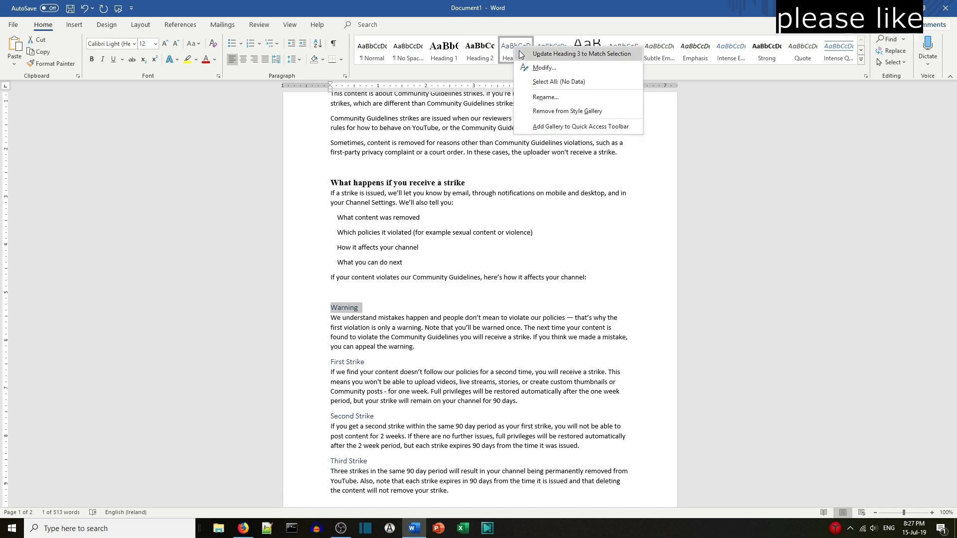
{"action": "left_click", "coordinate": [526, 68]}
{"action": "left_click", "coordinate": [569, 206]}
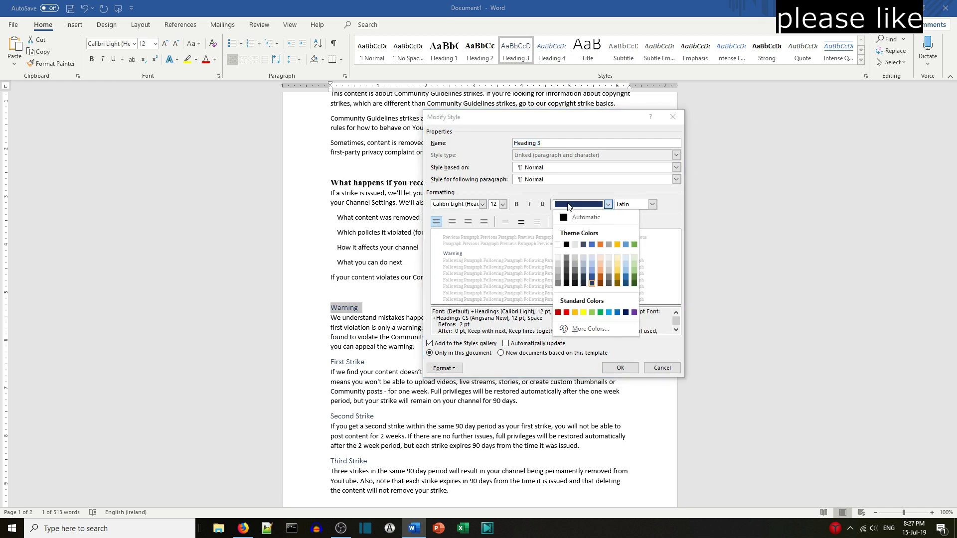
{"action": "left_click", "coordinate": [573, 217]}
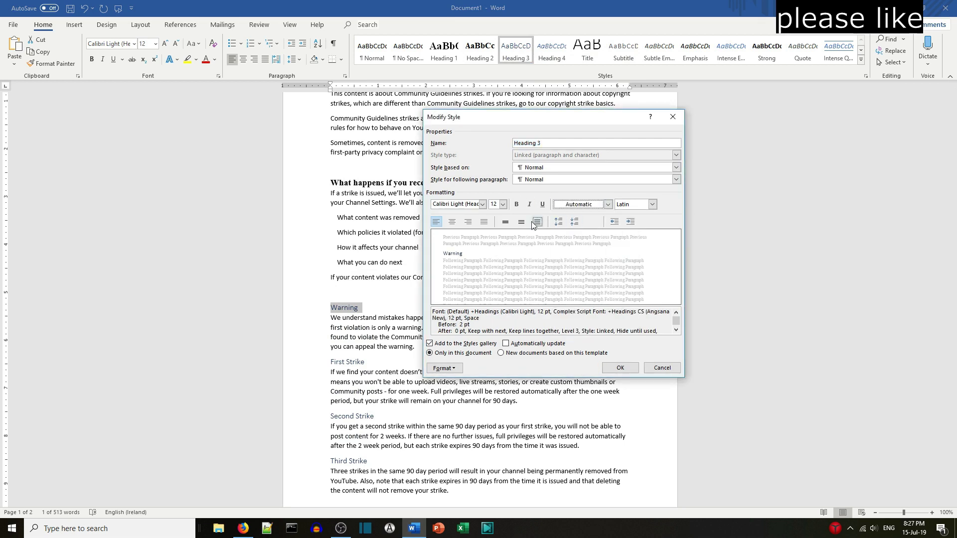
{"action": "left_click", "coordinate": [482, 205]}
{"action": "left_click", "coordinate": [519, 250]}
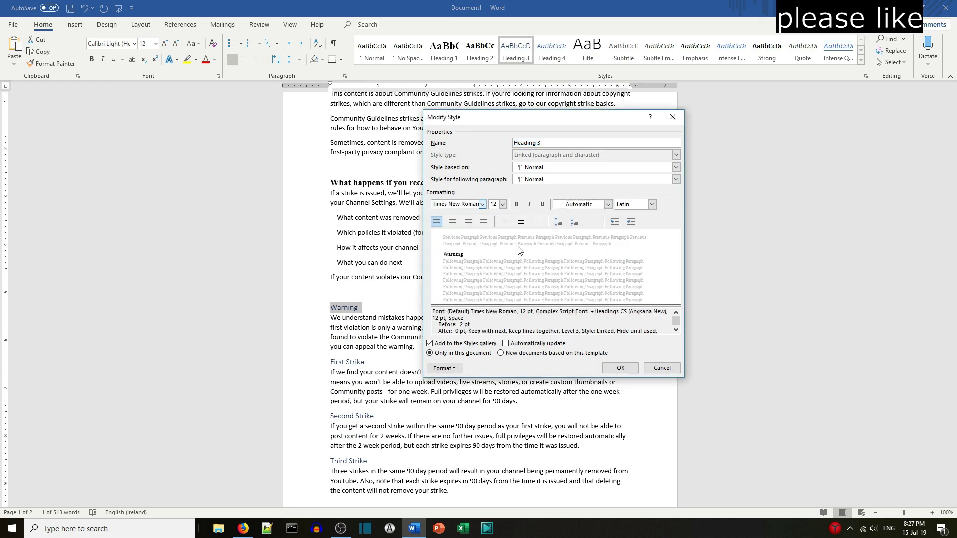
{"action": "left_click", "coordinate": [518, 205]}
{"action": "left_click", "coordinate": [620, 368]}
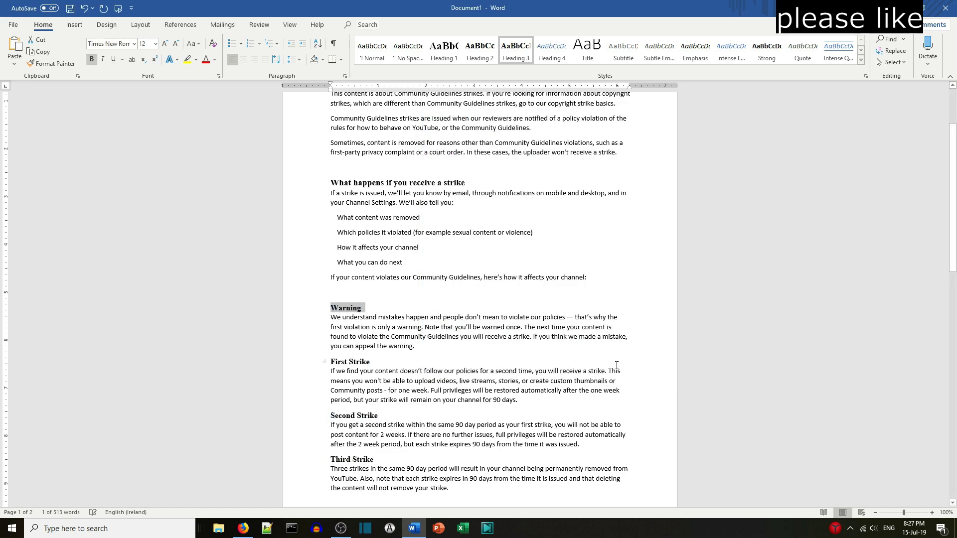
- Select the three introductory paragraphs and start modifying their Normal style, setting the font to Times New Roman, size 11
{"action": "scroll", "coordinate": [616, 365], "scroll_direction": "down", "scroll_amount": 3}
{"action": "scroll", "coordinate": [370, 164], "scroll_direction": "up", "scroll_amount": 7}
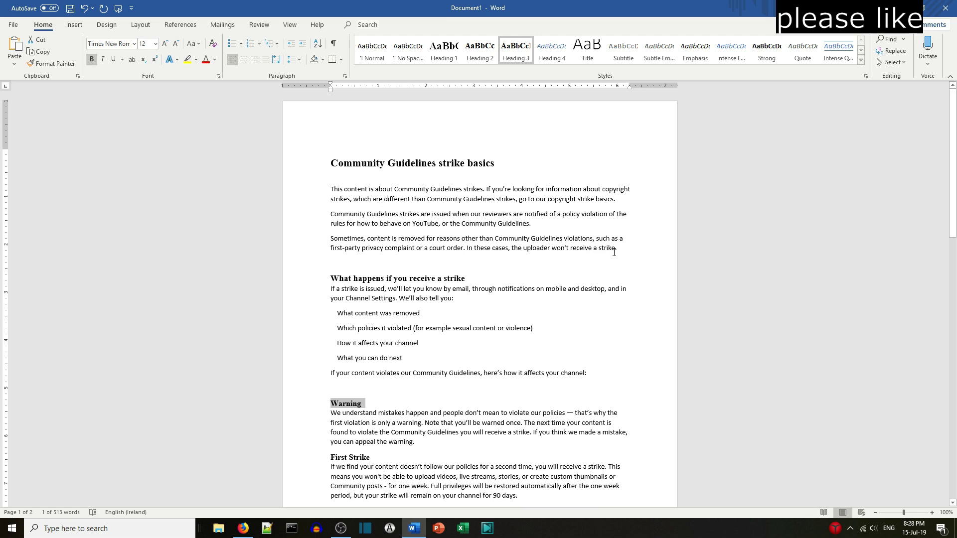
{"action": "left_click_drag", "start_coordinate": [617, 249], "coordinate": [330, 188]}
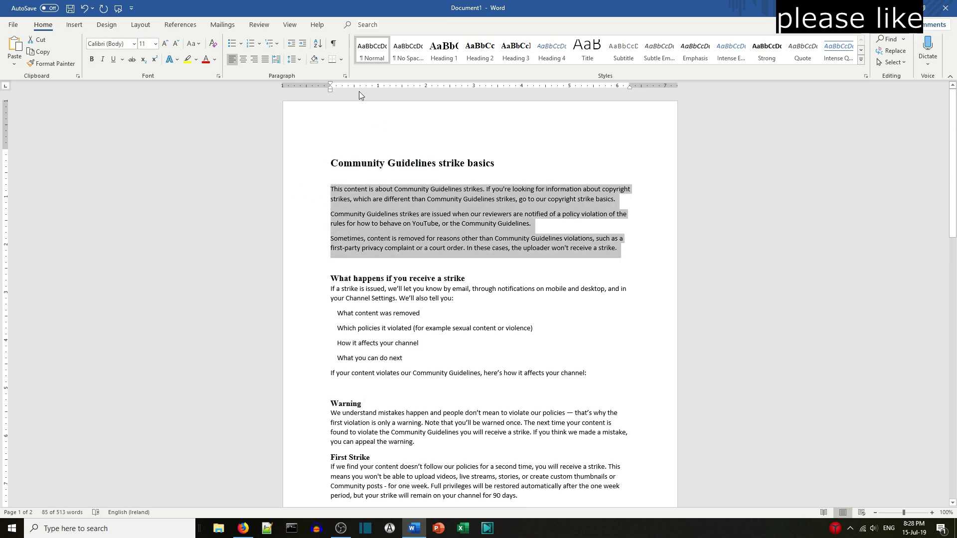
{"action": "right_click", "coordinate": [372, 50]}
{"action": "left_click", "coordinate": [390, 70]}
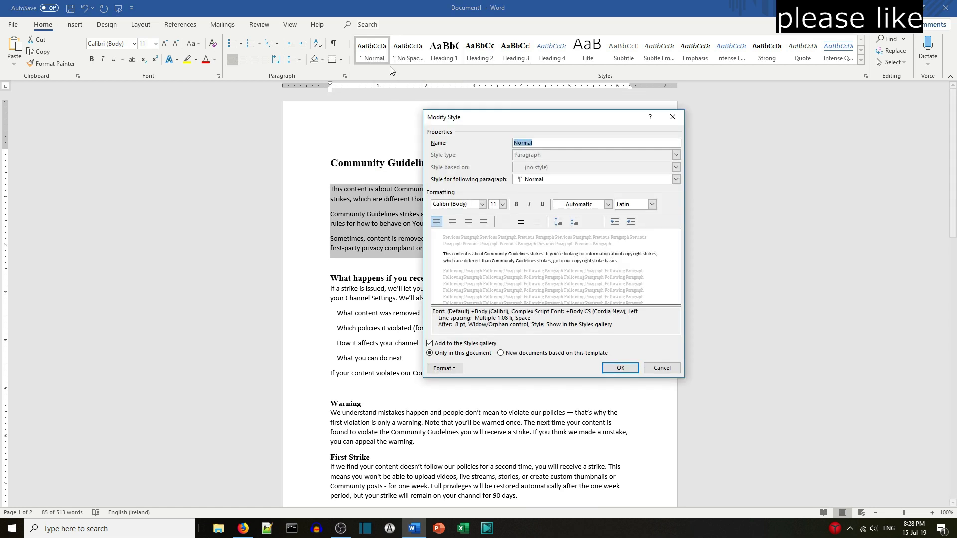
{"action": "left_click", "coordinate": [502, 205]}
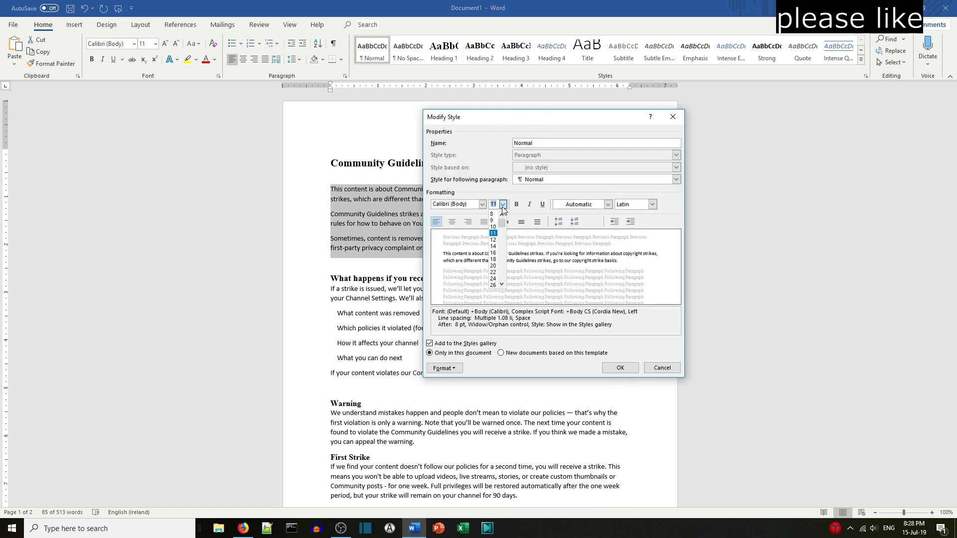
{"action": "left_click", "coordinate": [494, 236]}
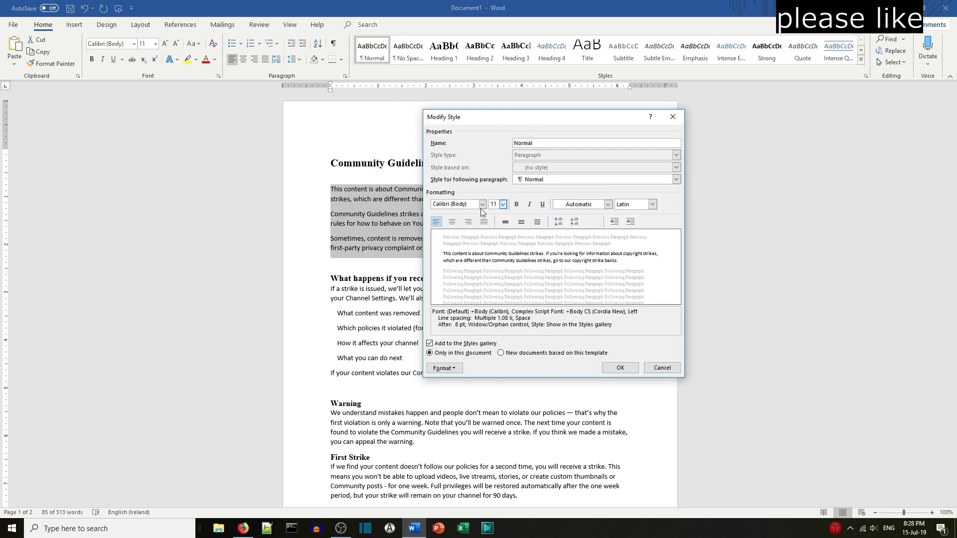
{"action": "left_click", "coordinate": [483, 205]}
{"action": "left_click", "coordinate": [481, 260]}
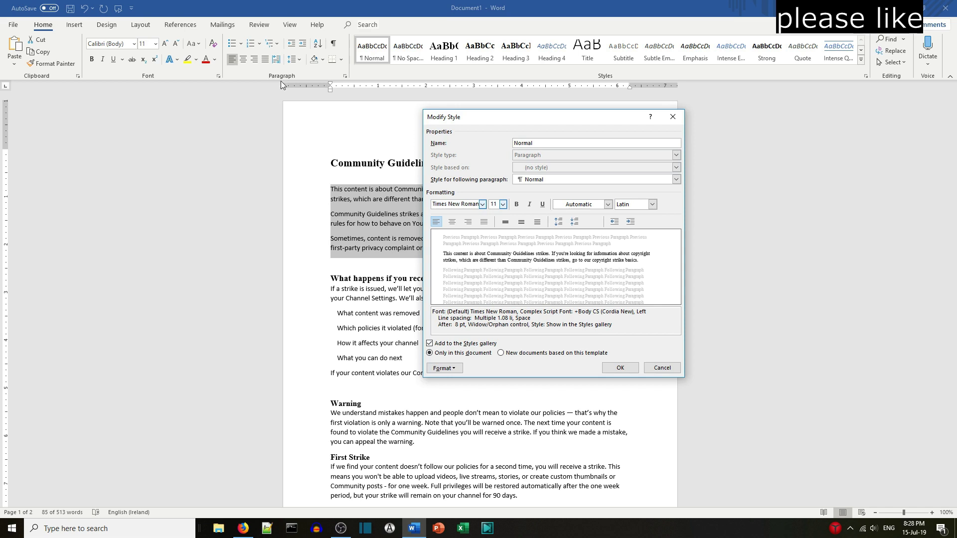
- Set the Normal style's paragraph spacing after to 0 pt, apply the style changes and deselect the text
{"action": "left_click", "coordinate": [454, 369]}
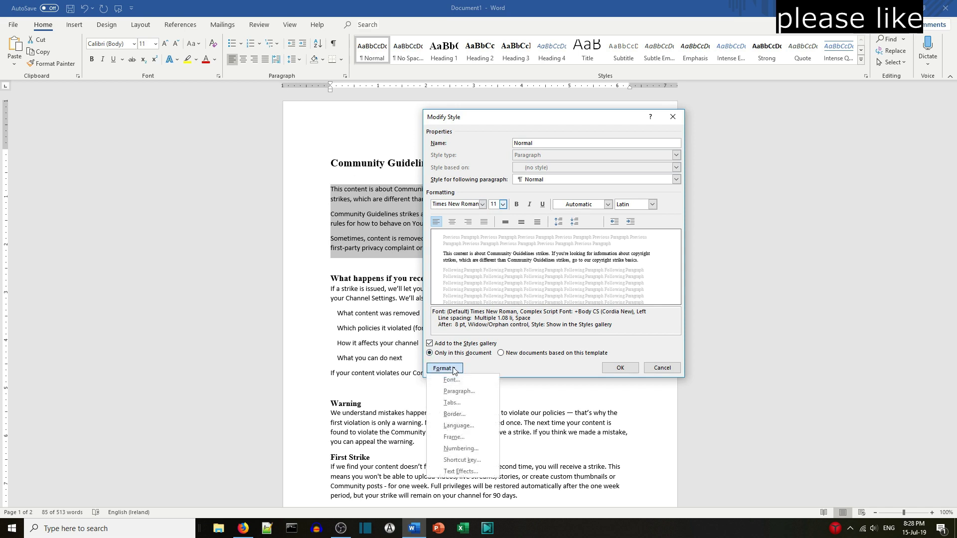
{"action": "left_click", "coordinate": [459, 395]}
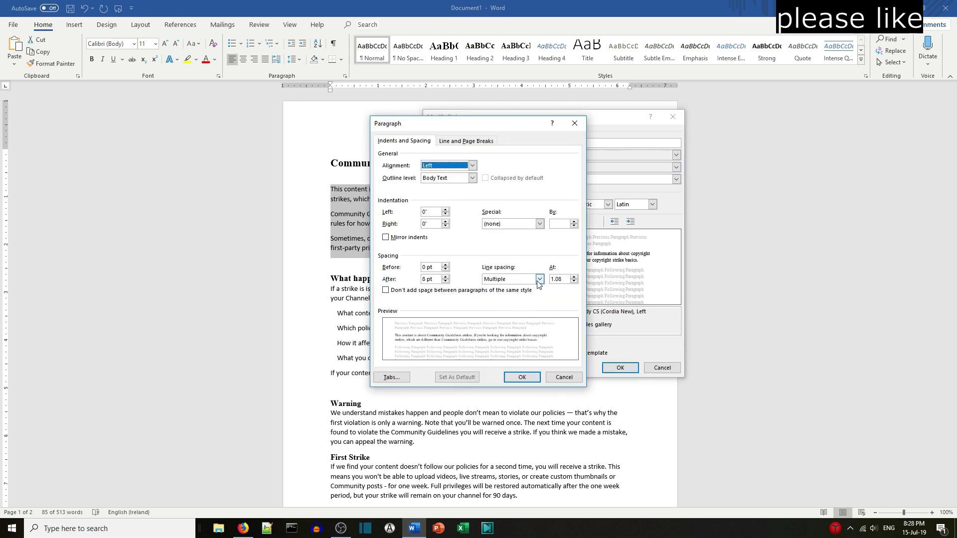
{"action": "left_click", "coordinate": [446, 282]}
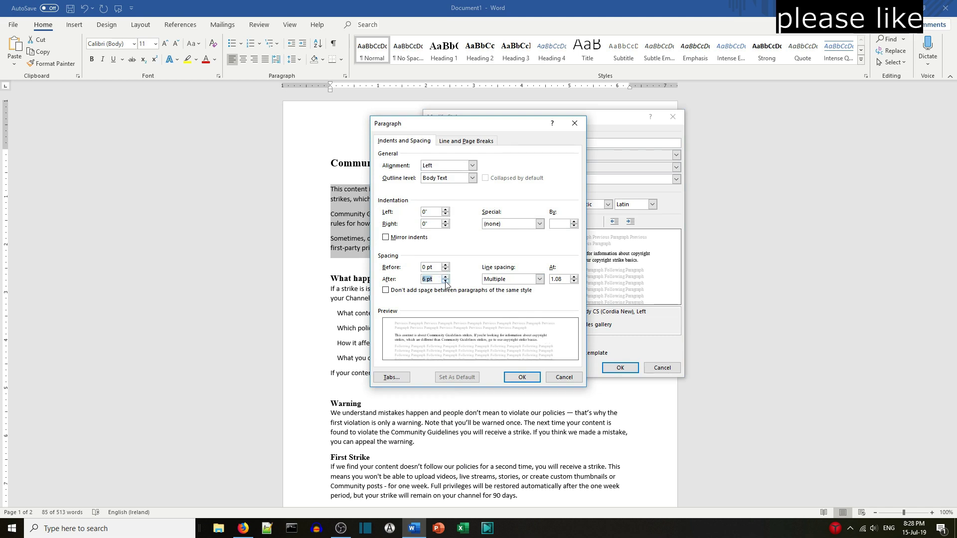
{"action": "left_click", "coordinate": [446, 282]}
{"action": "left_click", "coordinate": [516, 380]}
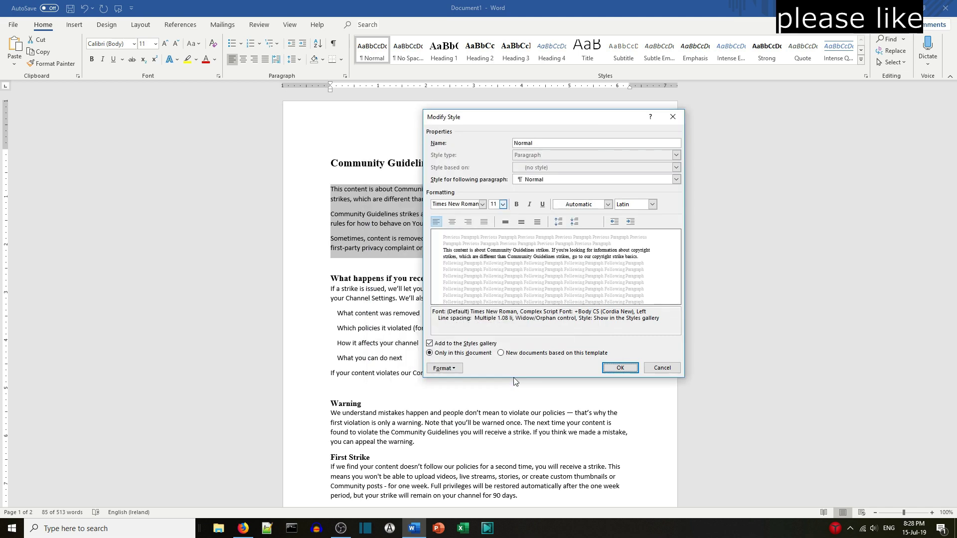
{"action": "left_click", "coordinate": [607, 368]}
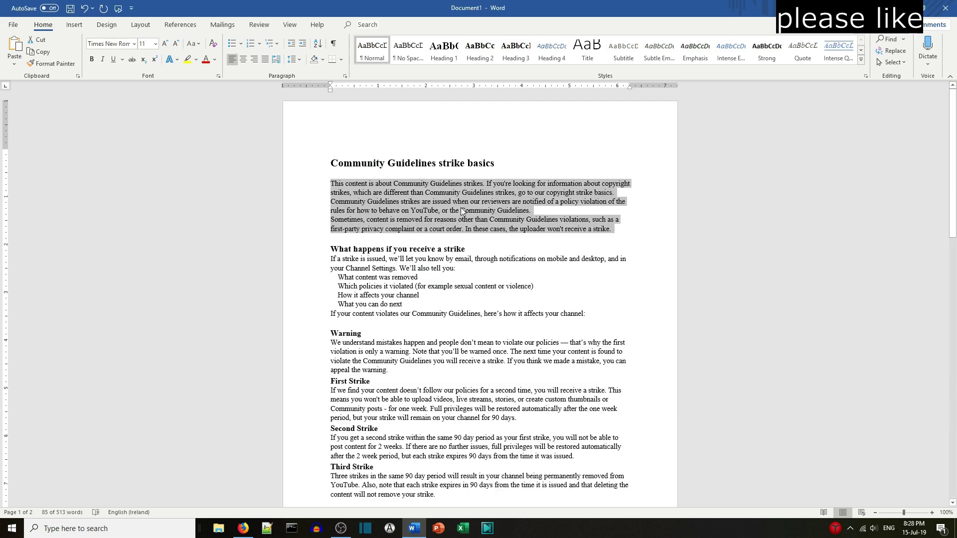
{"action": "left_click", "coordinate": [573, 247]}
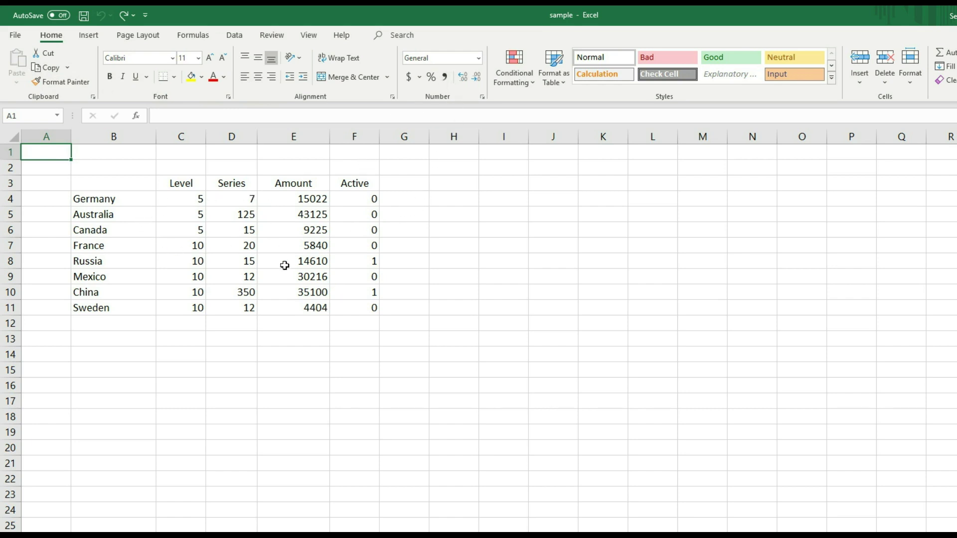
- In the Excel workbook "sample", insert a SUM function over E4:E11 in cell E12 to total the Amount column
{"action": "left_click", "coordinate": [289, 322]}
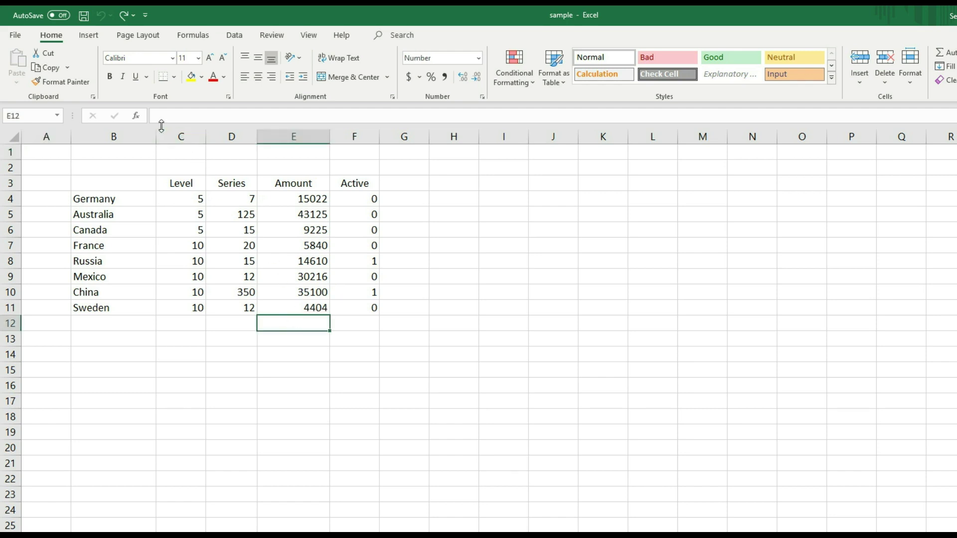
{"action": "left_click", "coordinate": [282, 202]}
{"action": "left_click", "coordinate": [301, 212]}
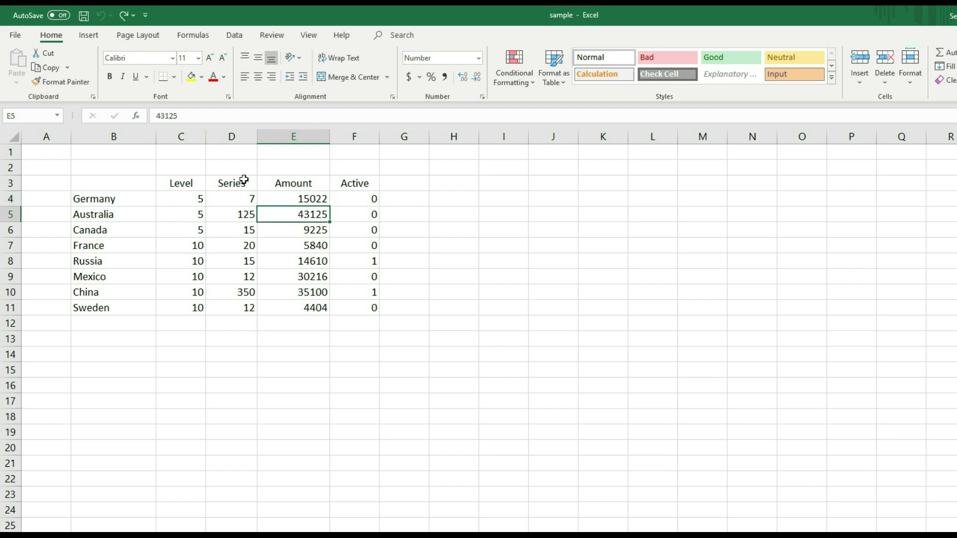
{"action": "left_click", "coordinate": [265, 225]}
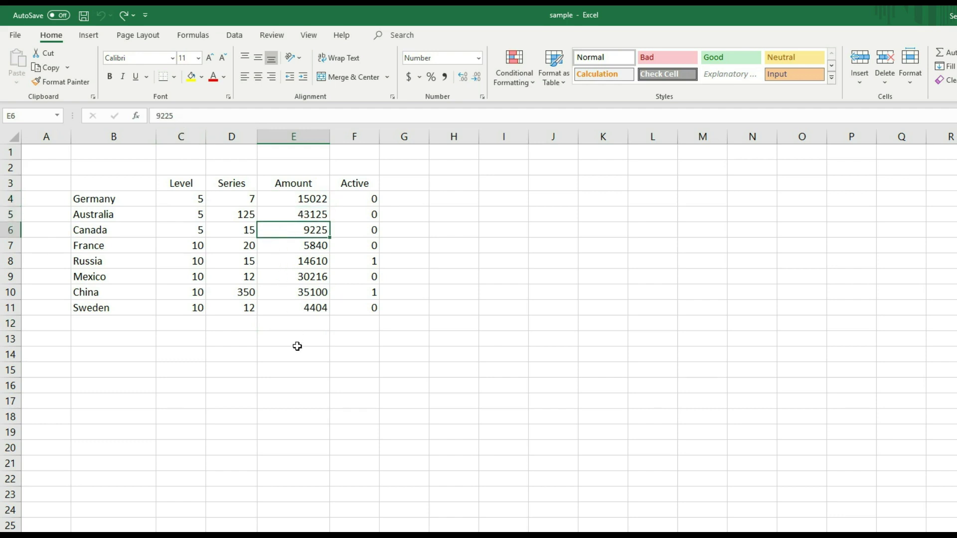
{"action": "left_click", "coordinate": [292, 326]}
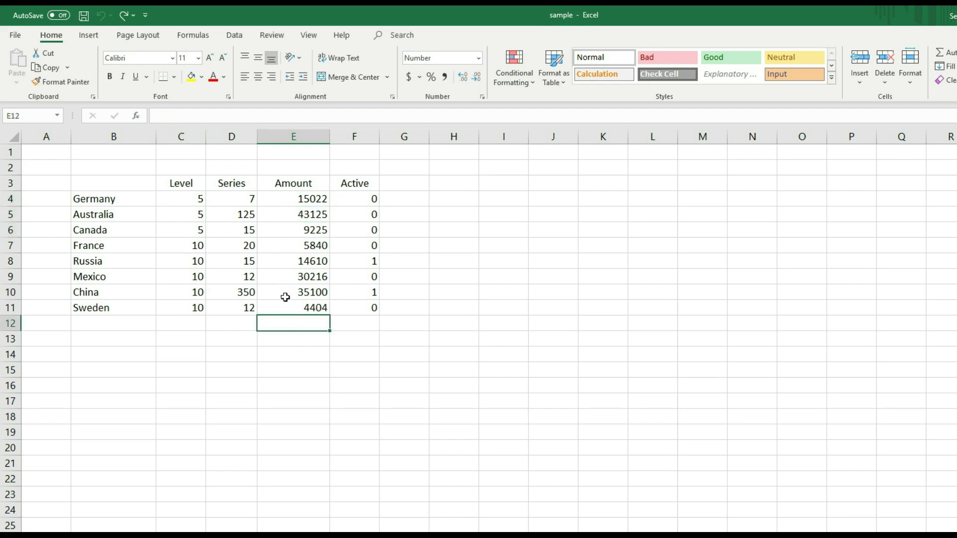
{"action": "left_click", "coordinate": [137, 117]}
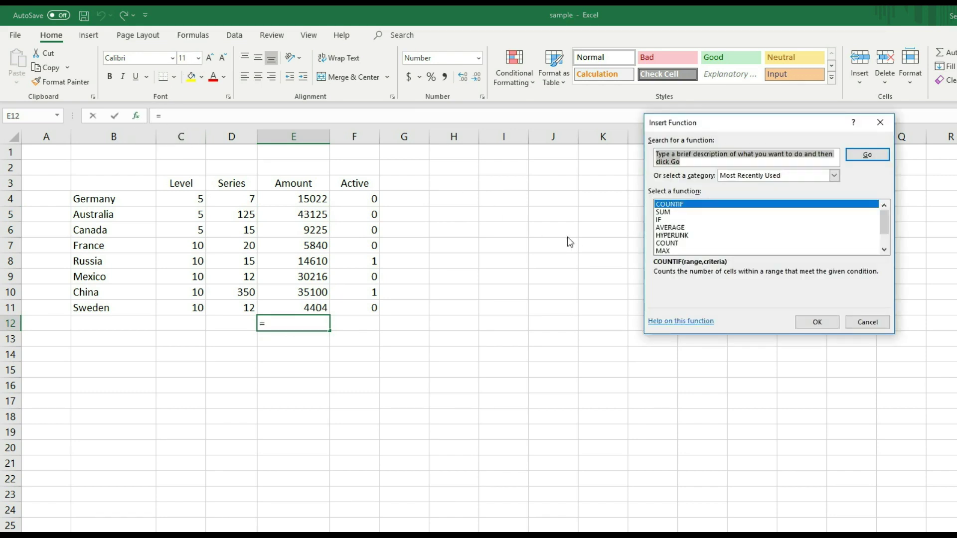
{"action": "left_click", "coordinate": [663, 213]}
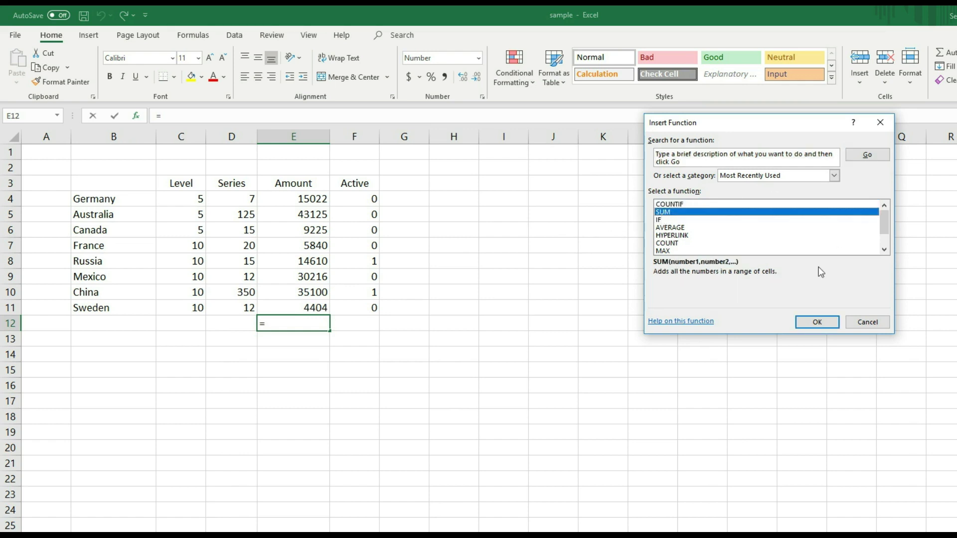
{"action": "left_click", "coordinate": [816, 322]}
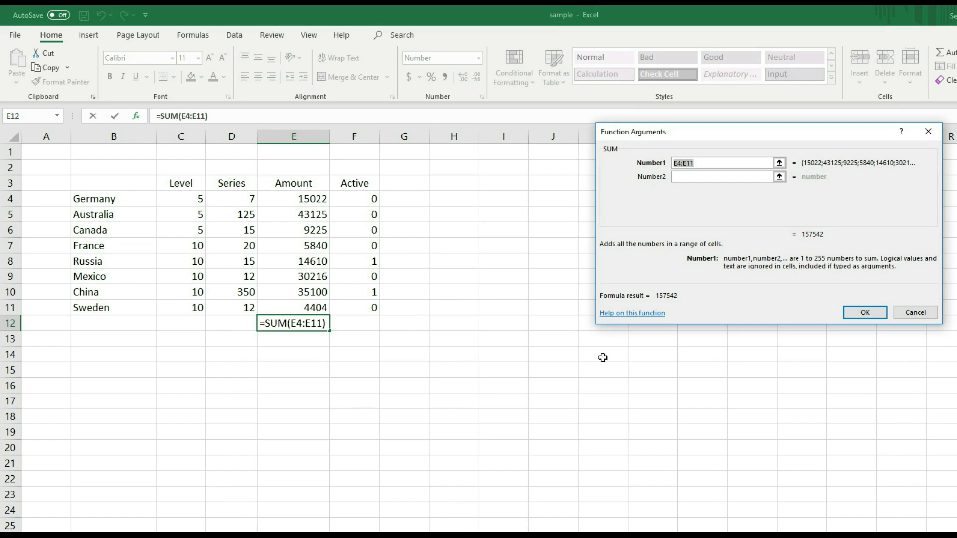
{"action": "left_click", "coordinate": [863, 312]}
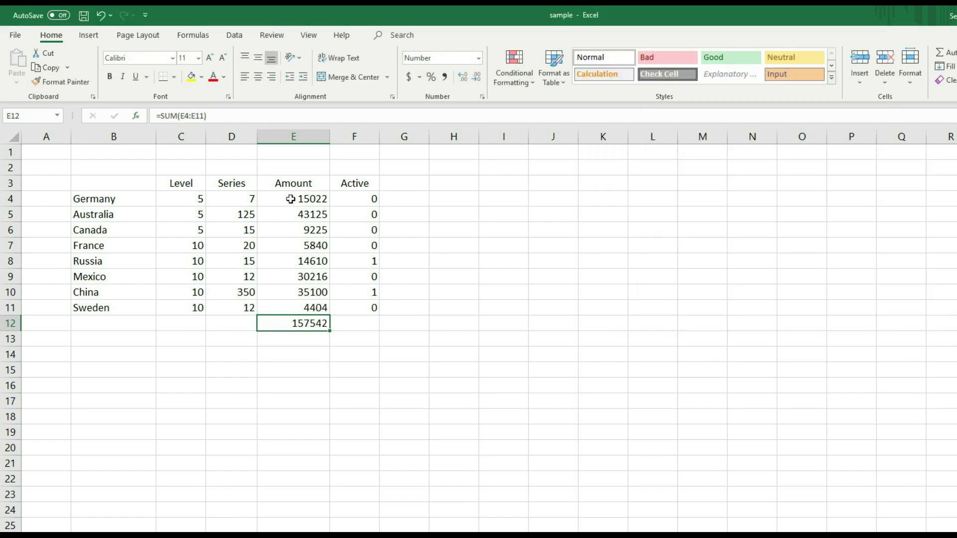
- Copy the SUM formula from E12 into D12 to total the Series column, and compare the two cells' formulas
{"action": "left_click", "coordinate": [54, 70]}
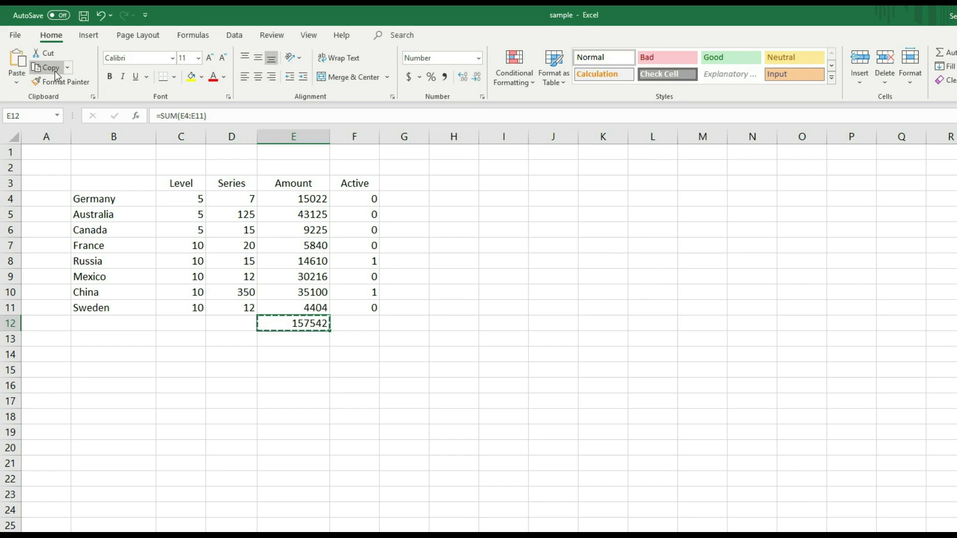
{"action": "left_click", "coordinate": [234, 324]}
{"action": "left_click", "coordinate": [18, 59]}
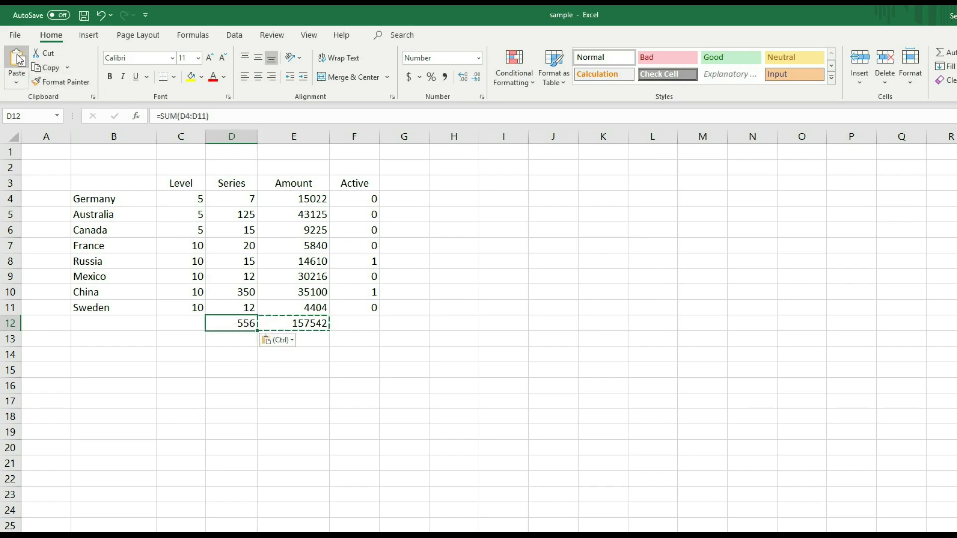
{"action": "key", "text": "Escape"}
{"action": "left_click", "coordinate": [325, 322]}
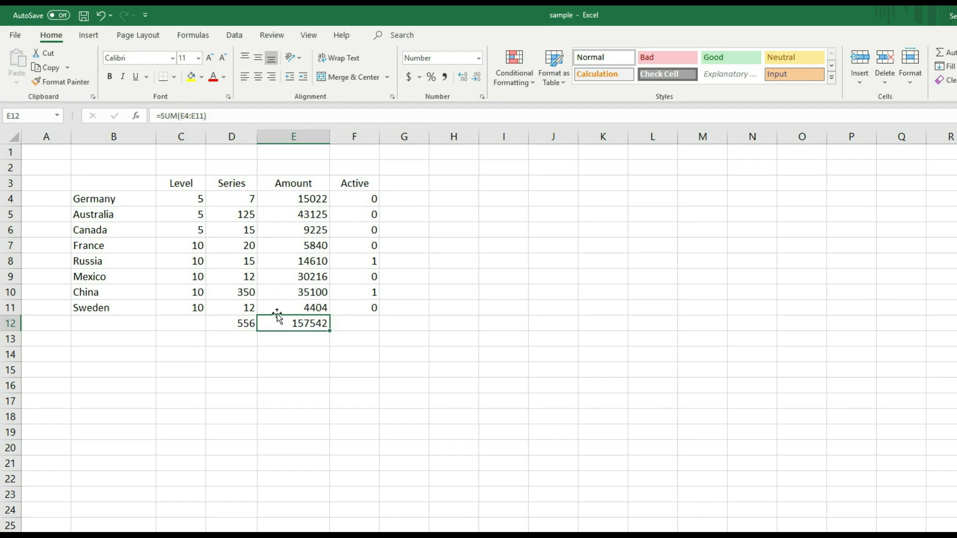
{"action": "left_click", "coordinate": [238, 324]}
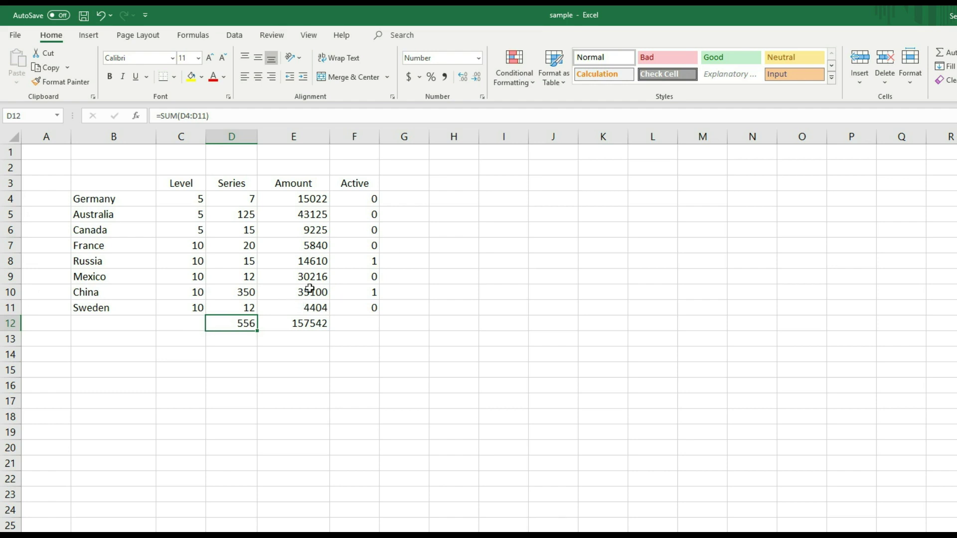
- Insert a COUNTIF function in cell F12 over the Active values F4:F11 with the criterion 1
{"action": "left_click", "coordinate": [361, 327]}
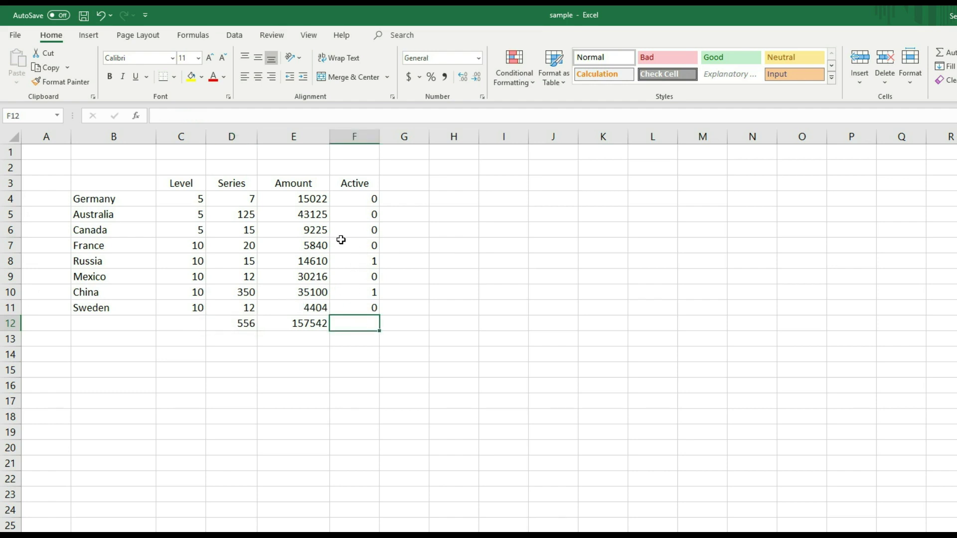
{"action": "left_click", "coordinate": [136, 116]}
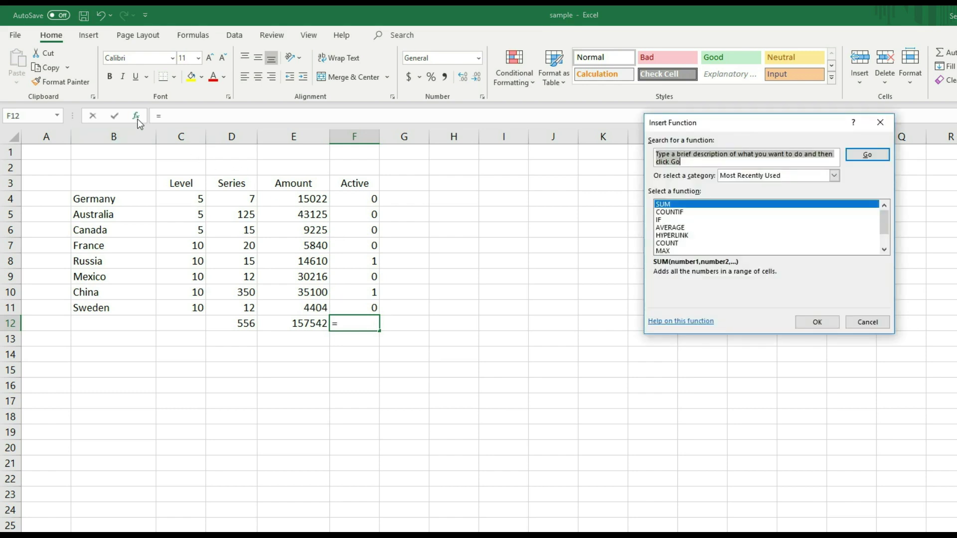
{"action": "left_click", "coordinate": [670, 214]}
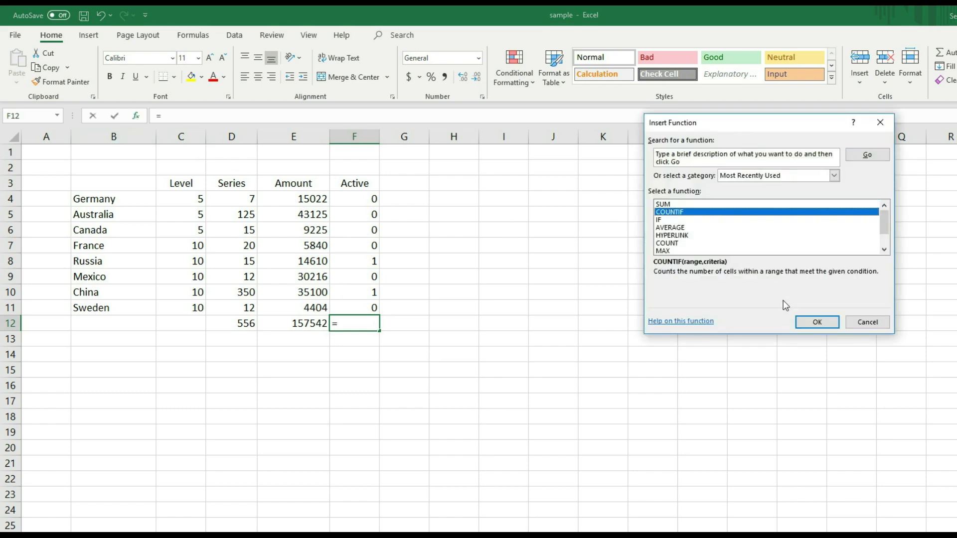
{"action": "left_click", "coordinate": [809, 322]}
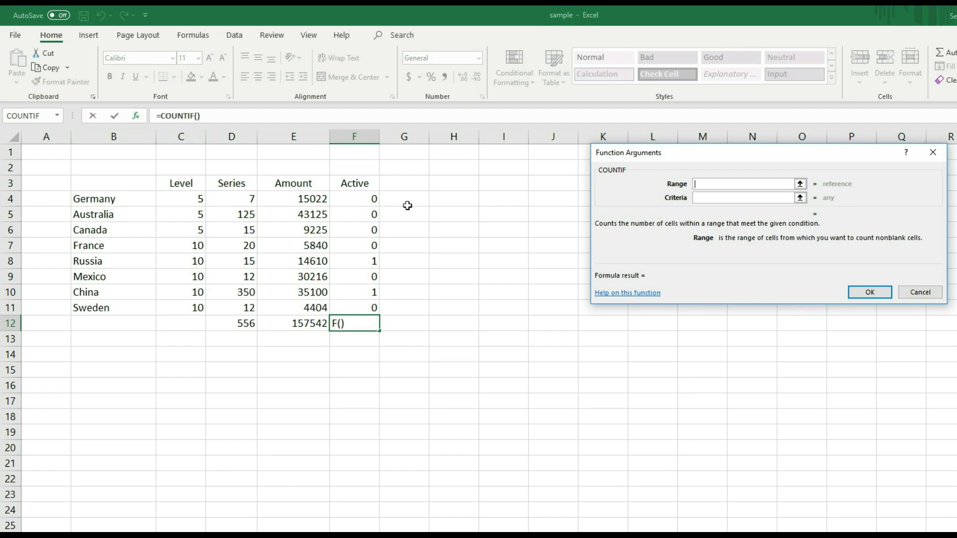
{"action": "left_click_drag", "start_coordinate": [360, 195], "coordinate": [363, 305]}
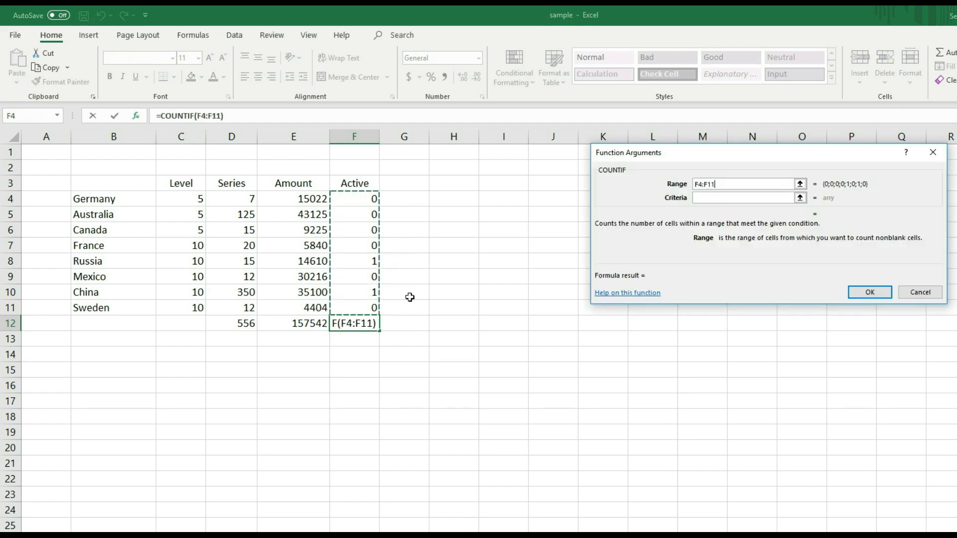
{"action": "left_click", "coordinate": [708, 197]}
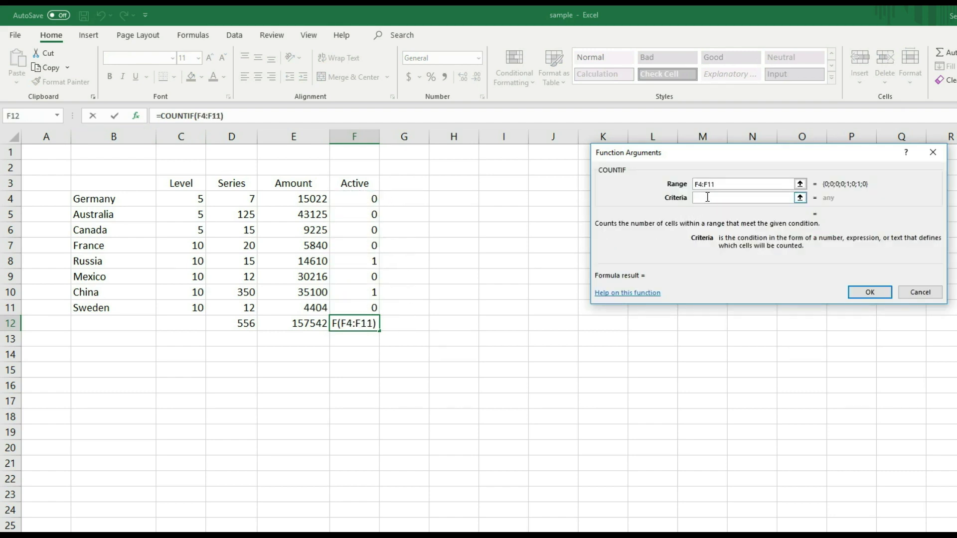
{"action": "type", "text": "1"}
{"action": "left_click", "coordinate": [856, 295]}
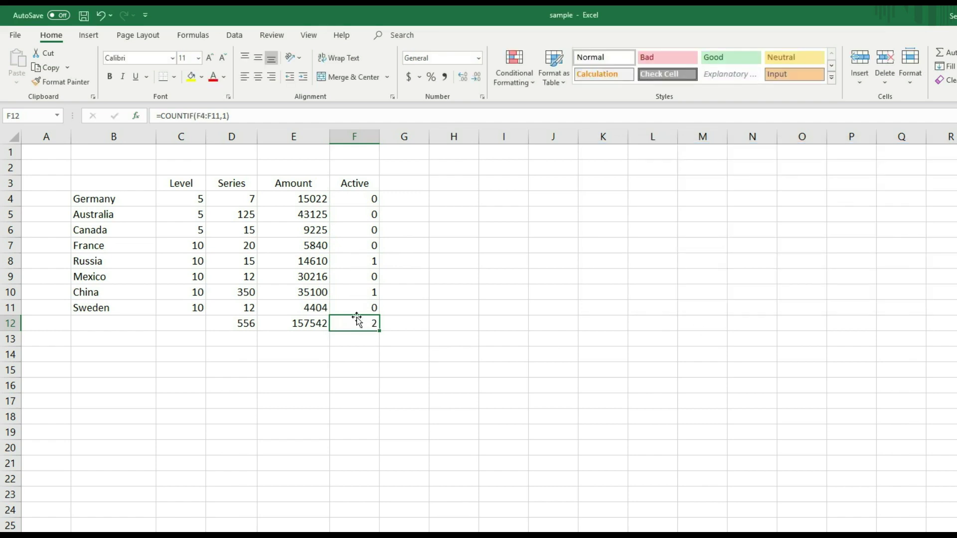
- Copy the COUNTIF formula from F12 into C12 under the Level column, and check the original formula in F12
{"action": "left_click", "coordinate": [53, 70]}
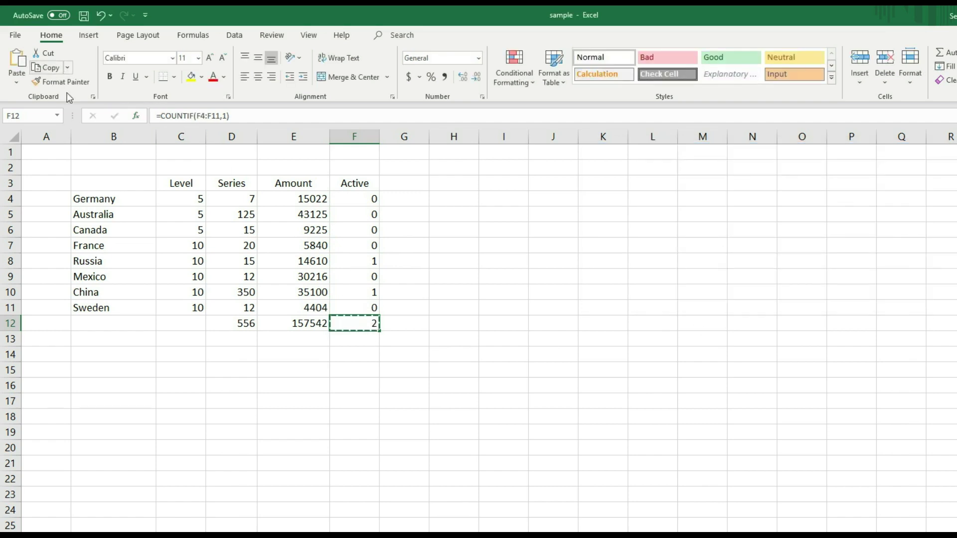
{"action": "left_click", "coordinate": [177, 320]}
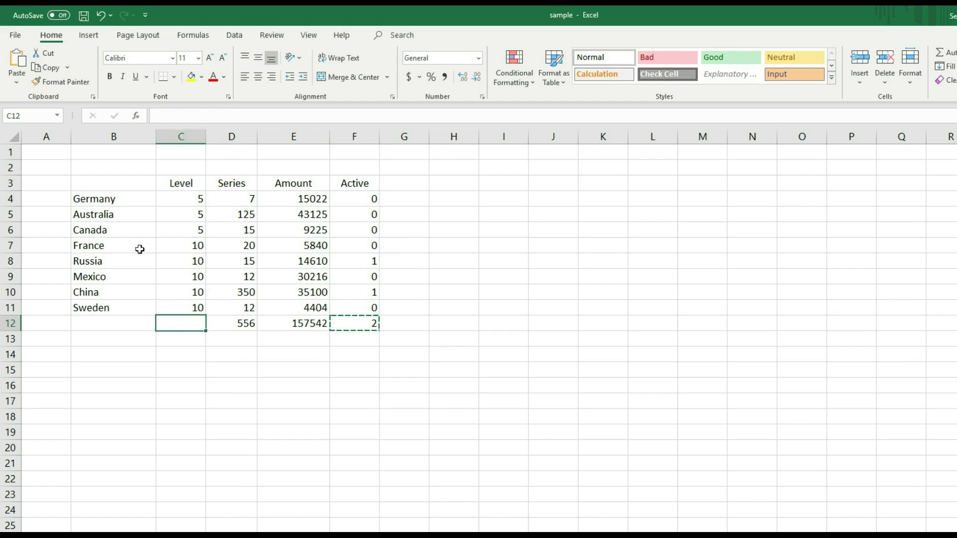
{"action": "left_click", "coordinate": [16, 60]}
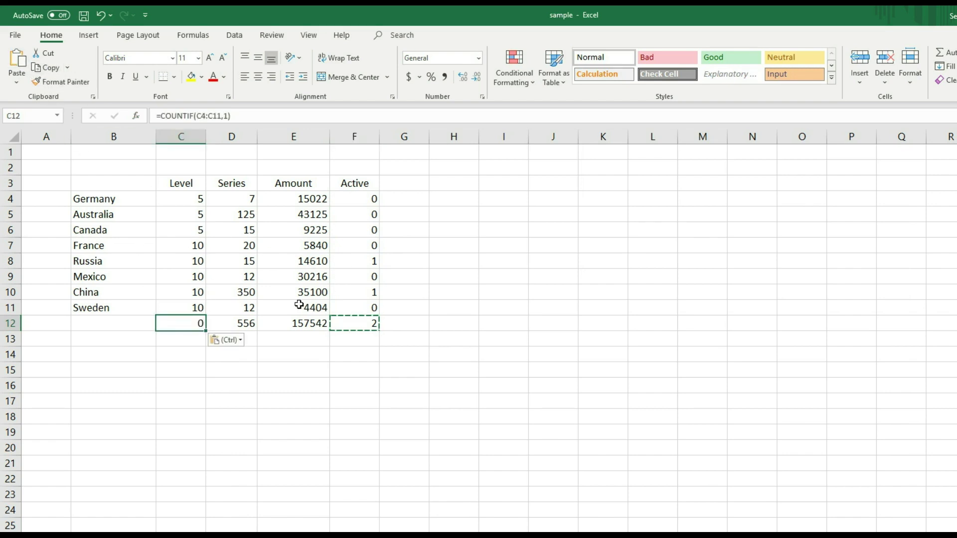
{"action": "key", "text": "Escape"}
{"action": "left_click", "coordinate": [351, 326]}
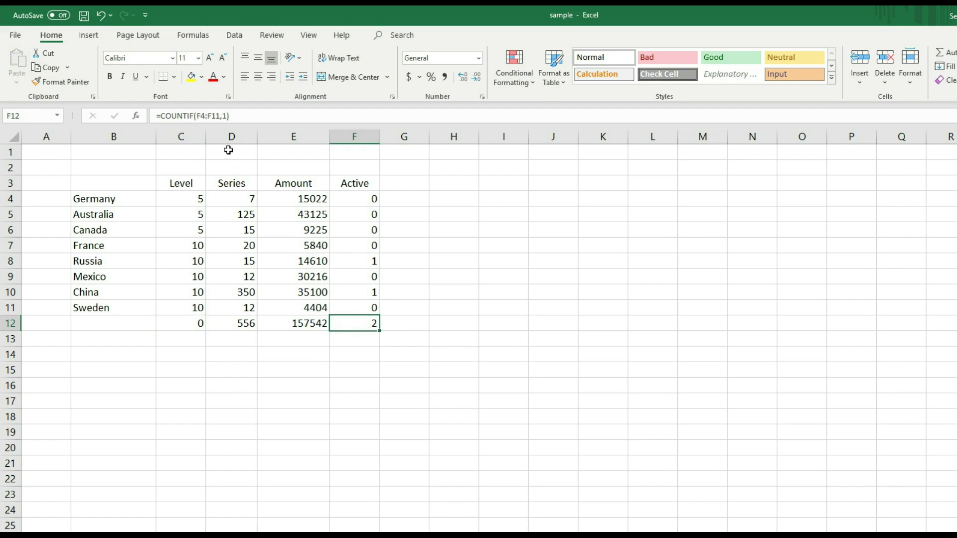
- Set the criterion of the COUNTIF formula in C12 to 10
{"action": "left_click", "coordinate": [193, 321]}
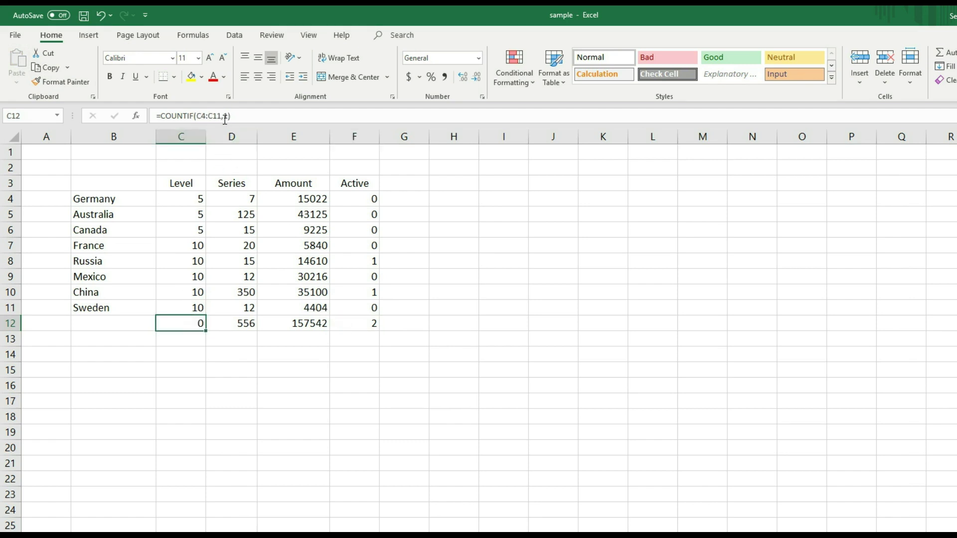
{"action": "left_click", "coordinate": [228, 116]}
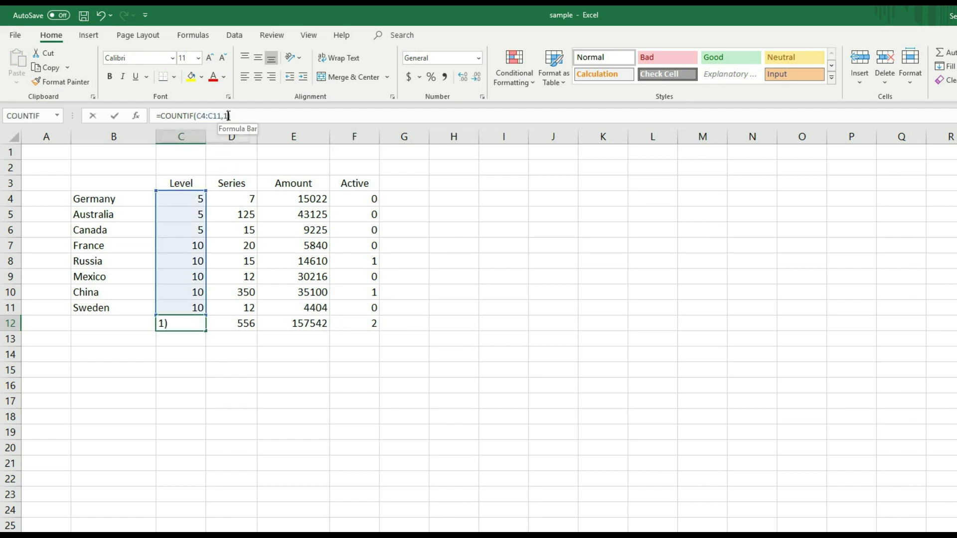
{"action": "type", "text": "0"}
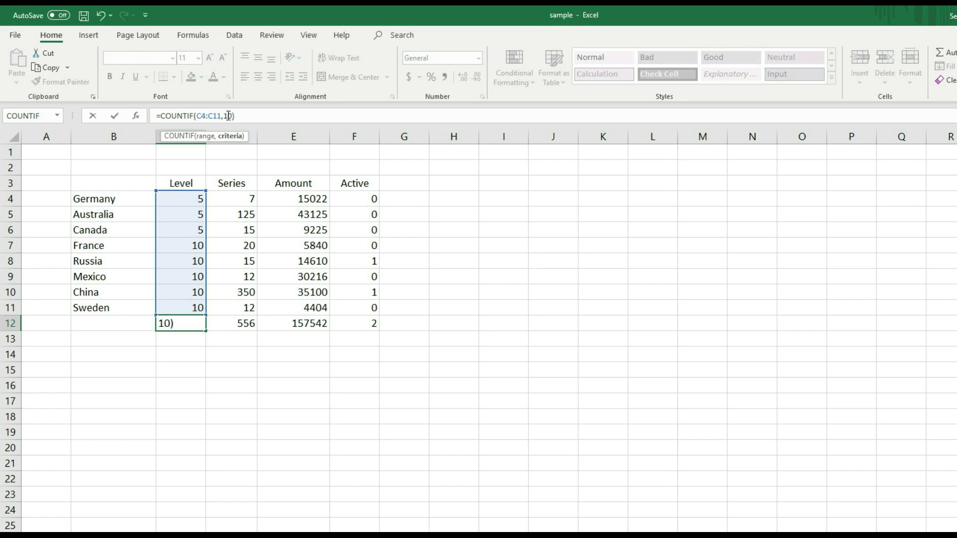
{"action": "key", "text": "Return"}
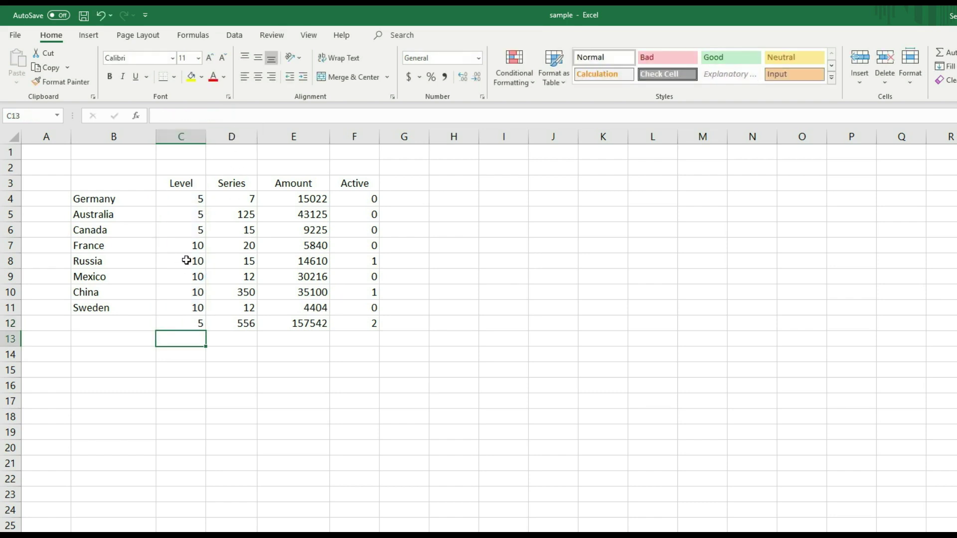
- Replace the function name in C12's formula with SUMIF to sum the Level values equal to 10
{"action": "left_click", "coordinate": [186, 323]}
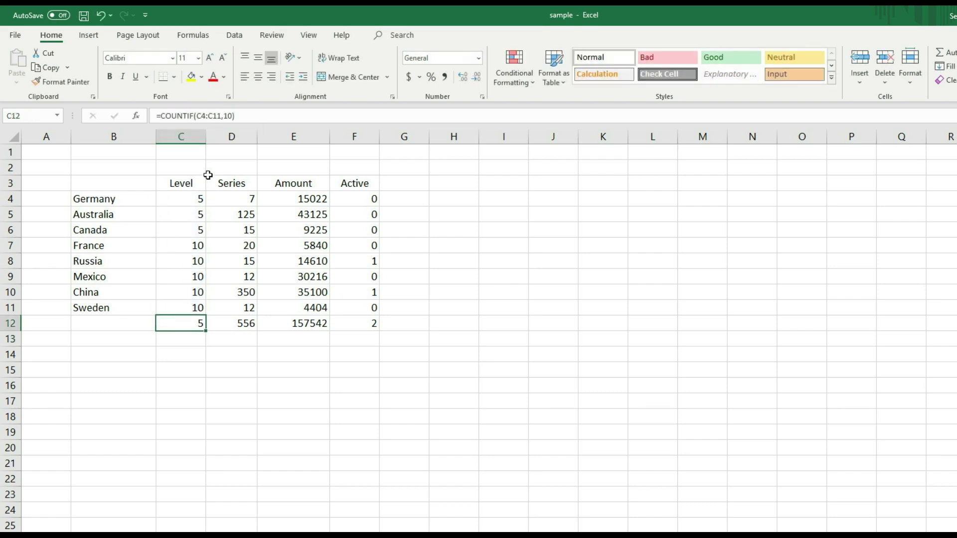
{"action": "left_click_drag", "start_coordinate": [186, 116], "coordinate": [167, 117]}
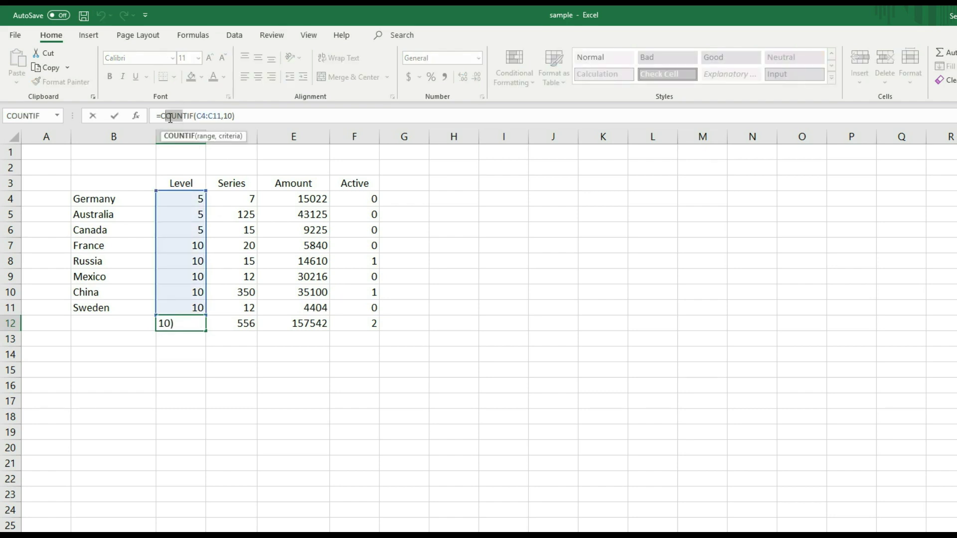
{"action": "key", "text": "BackSpace"}
{"action": "key", "text": "BackSpace"}
{"action": "type", "text": "SUM"}
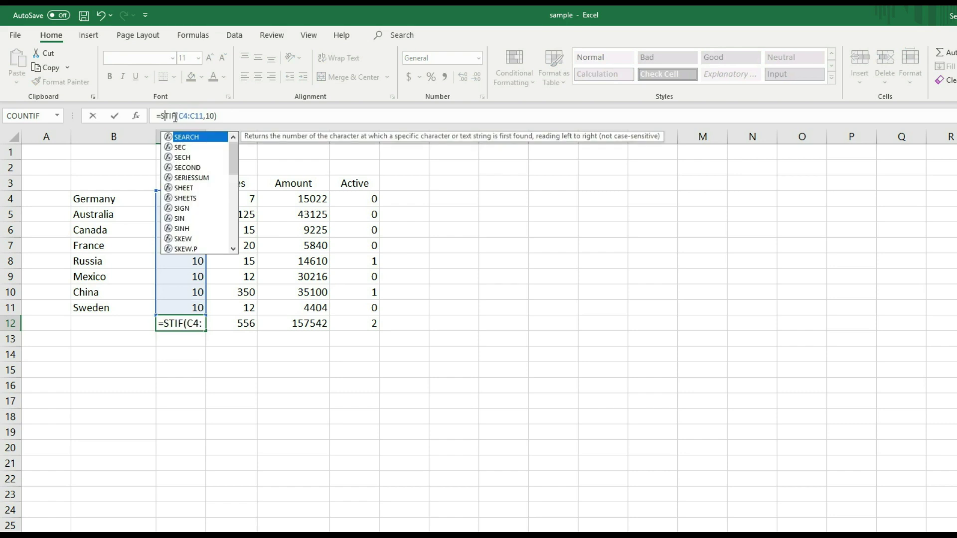
{"action": "key", "text": "Delete"}
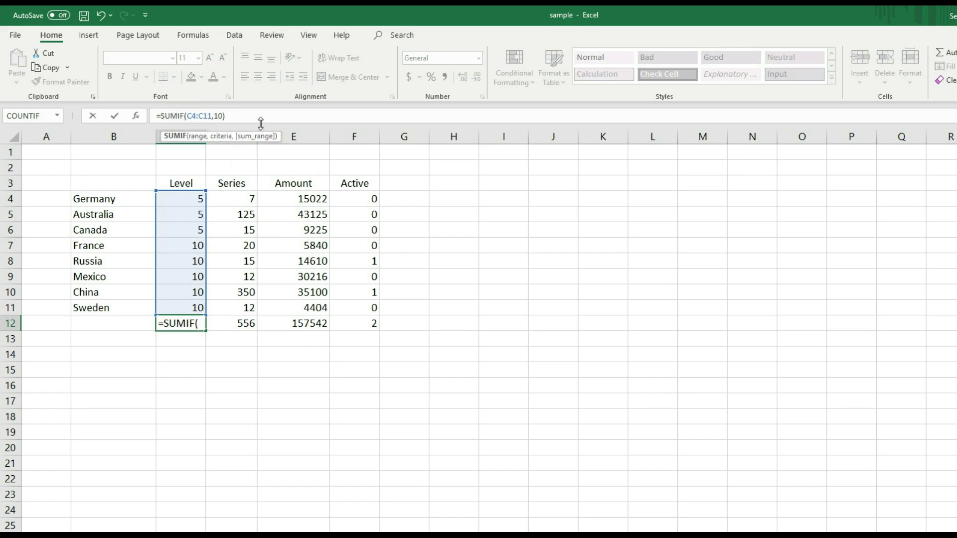
{"action": "key", "text": "Return"}
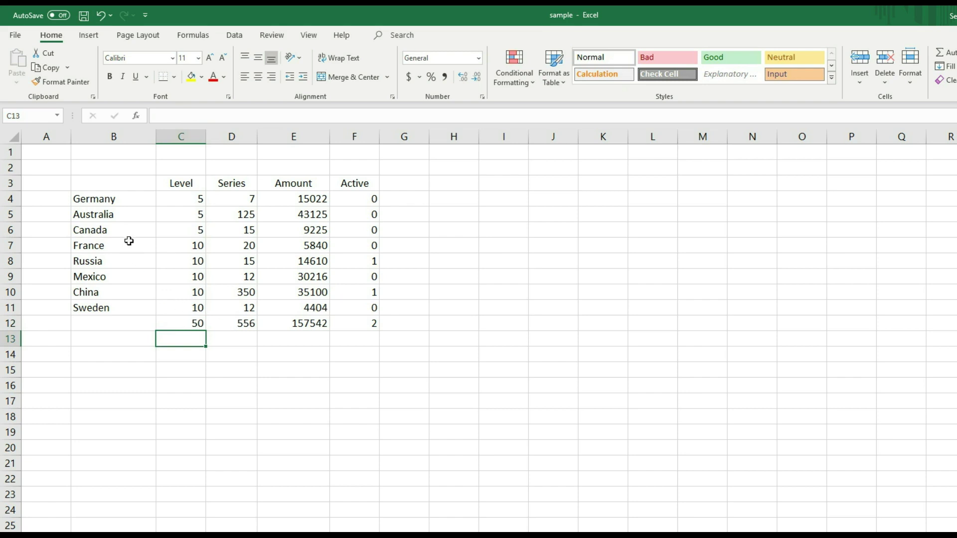
- Insert a recommended Stacked Column chart based on the data range B4:E11
{"action": "left_click_drag", "start_coordinate": [130, 198], "coordinate": [284, 304]}
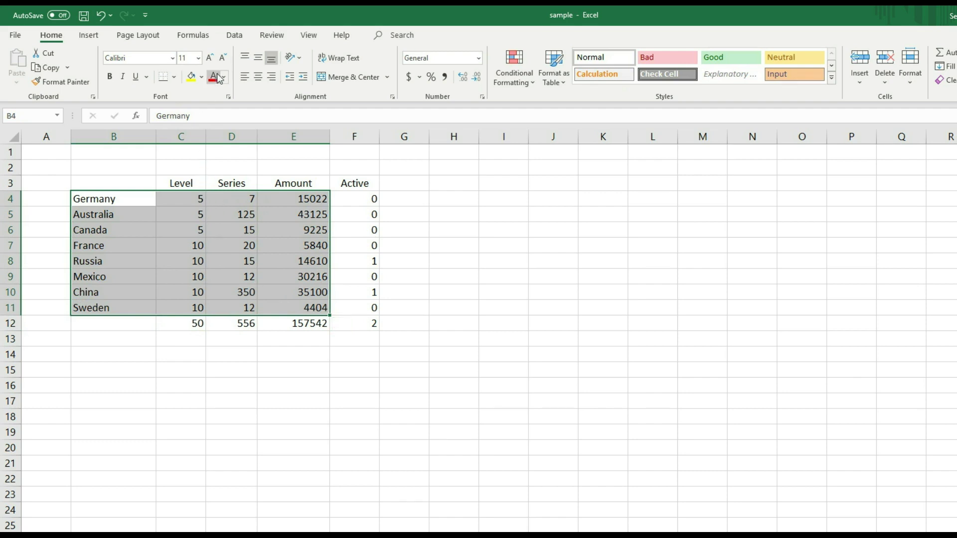
{"action": "left_click", "coordinate": [88, 36]}
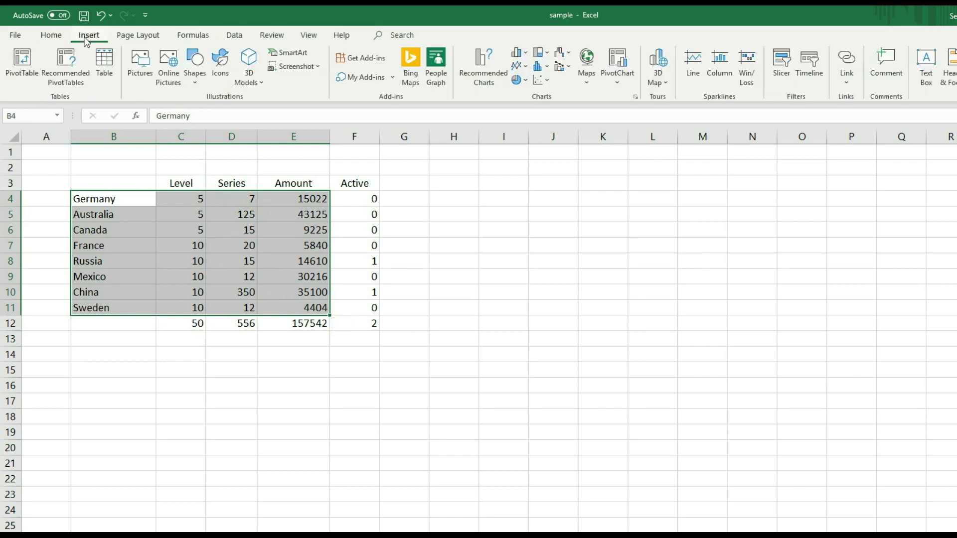
{"action": "left_click", "coordinate": [482, 73]}
{"action": "left_click", "coordinate": [462, 405]}
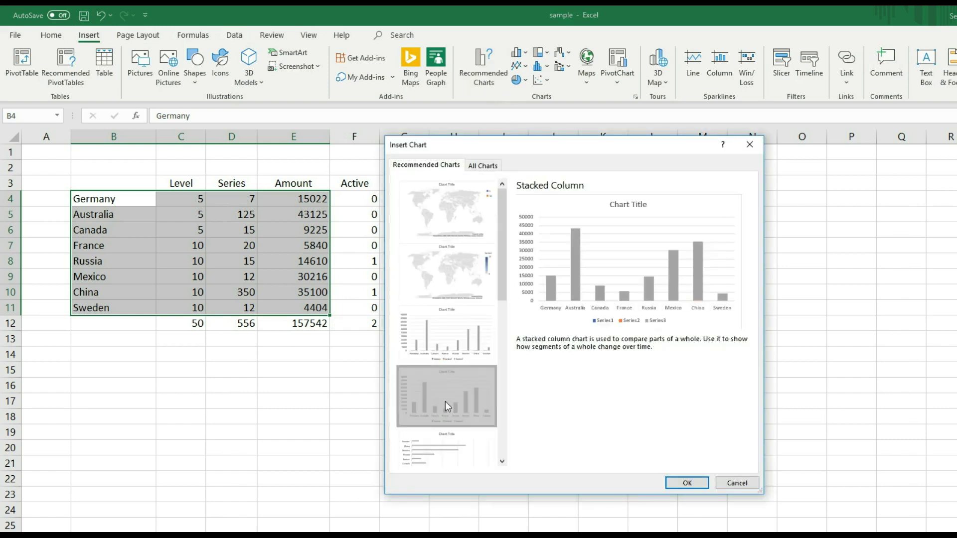
{"action": "left_click", "coordinate": [680, 485]}
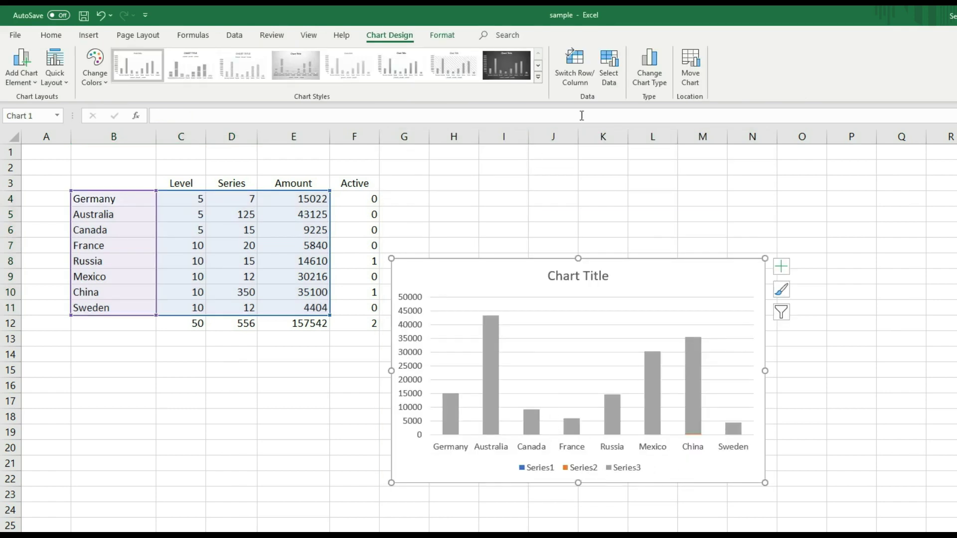
- Exclude Series1 and Series2 from the chart's data source, leaving only Series3 plotted
{"action": "left_click", "coordinate": [608, 70]}
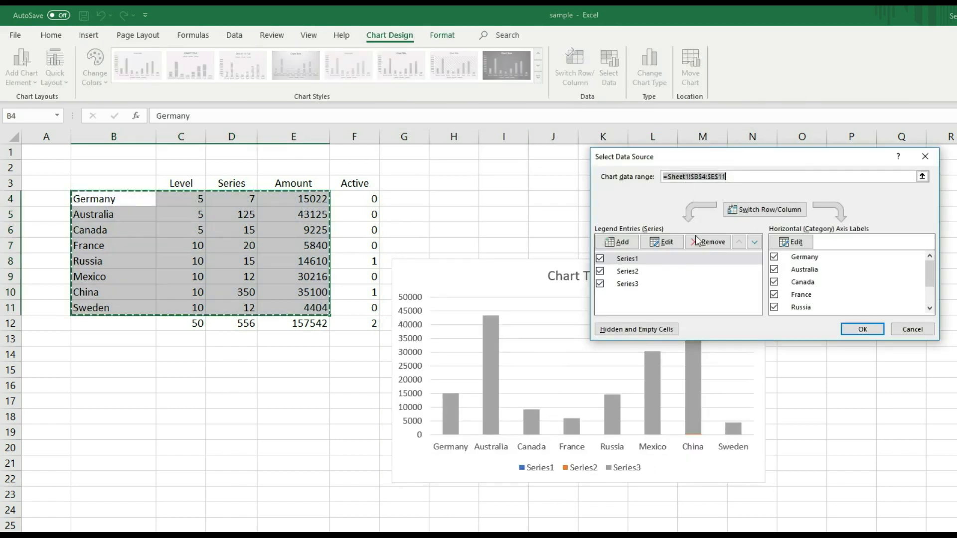
{"action": "left_click", "coordinate": [600, 271]}
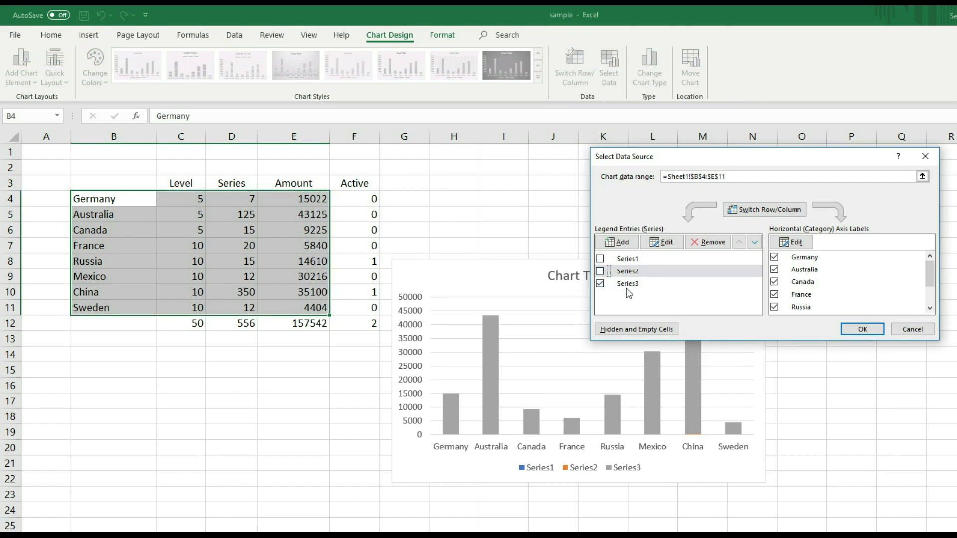
{"action": "left_click", "coordinate": [856, 331]}
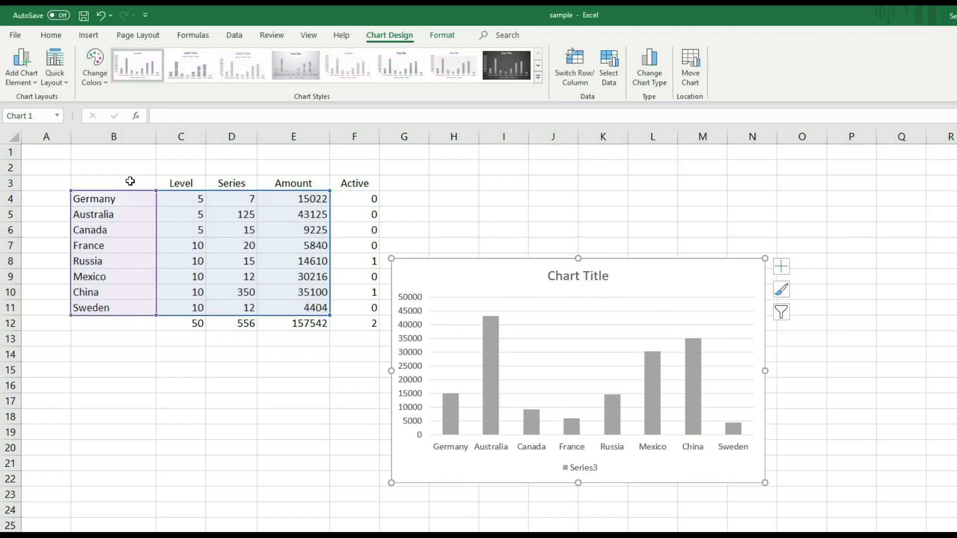
- Replace the chart with a recommended Stacked Column chart based on B3:E11, including the column headers
{"action": "left_click_drag", "start_coordinate": [130, 181], "coordinate": [291, 308]}
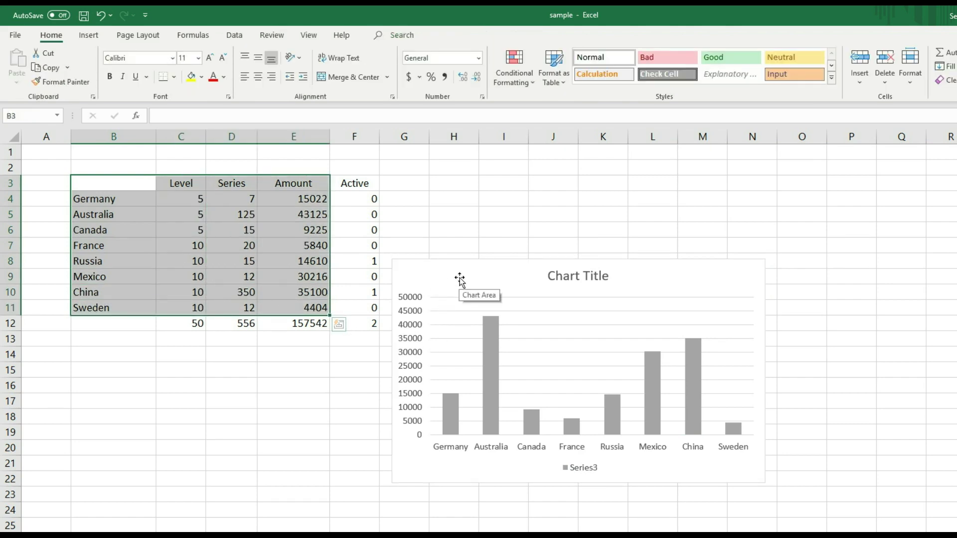
{"action": "left_click", "coordinate": [519, 279]}
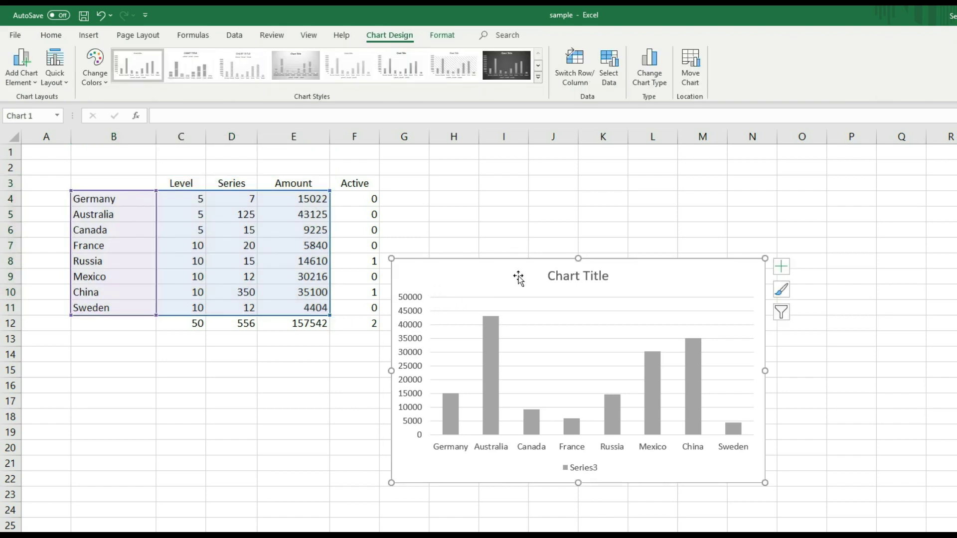
{"action": "key", "text": "Delete"}
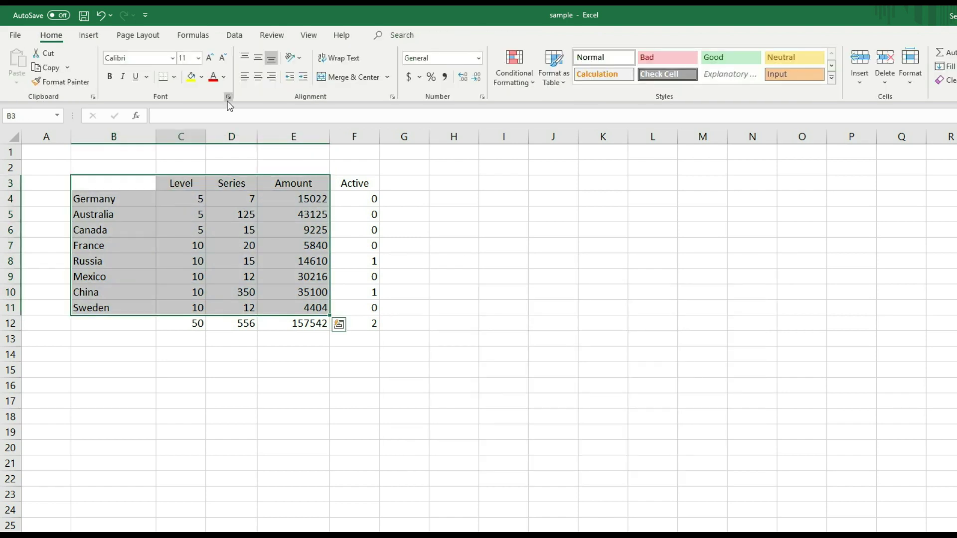
{"action": "left_click", "coordinate": [89, 35]}
{"action": "left_click", "coordinate": [489, 73]}
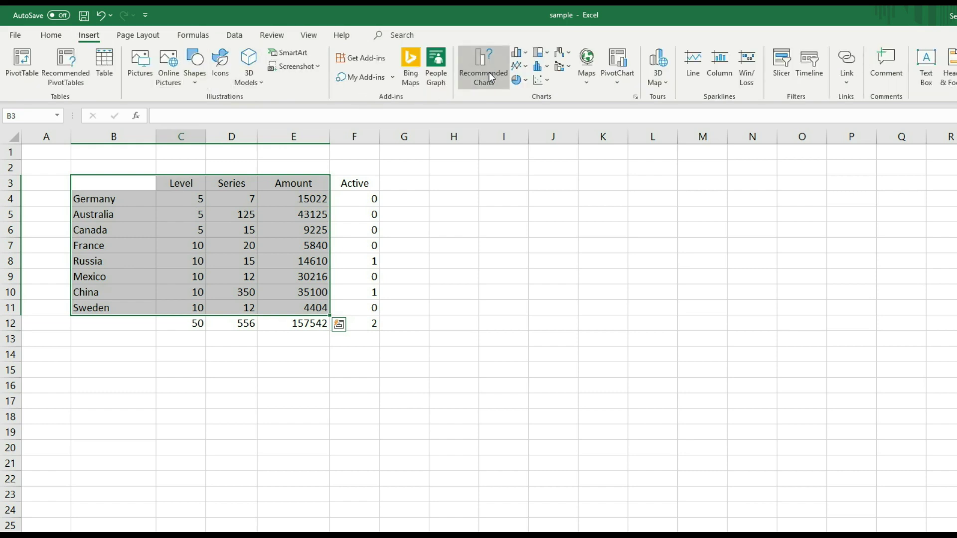
{"action": "left_click", "coordinate": [472, 399]}
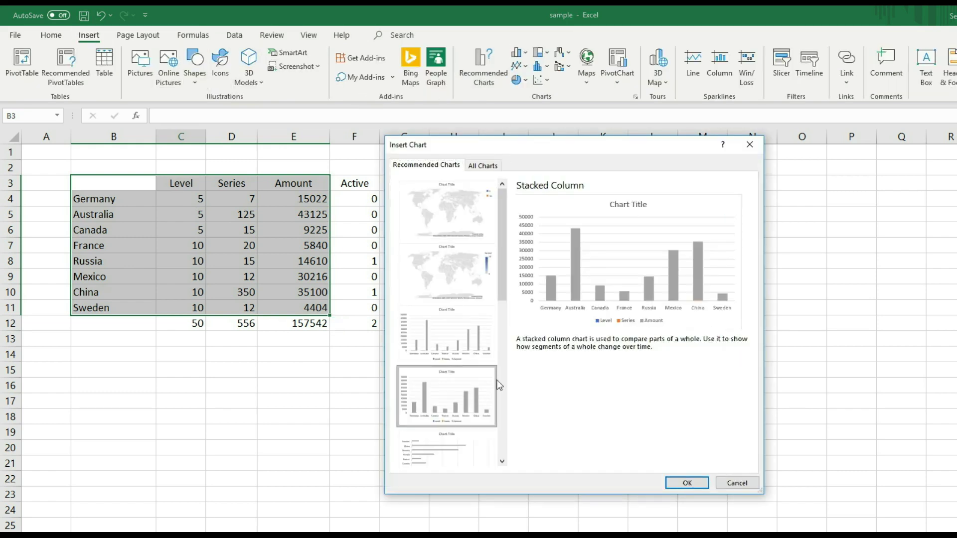
{"action": "left_click", "coordinate": [685, 484]}
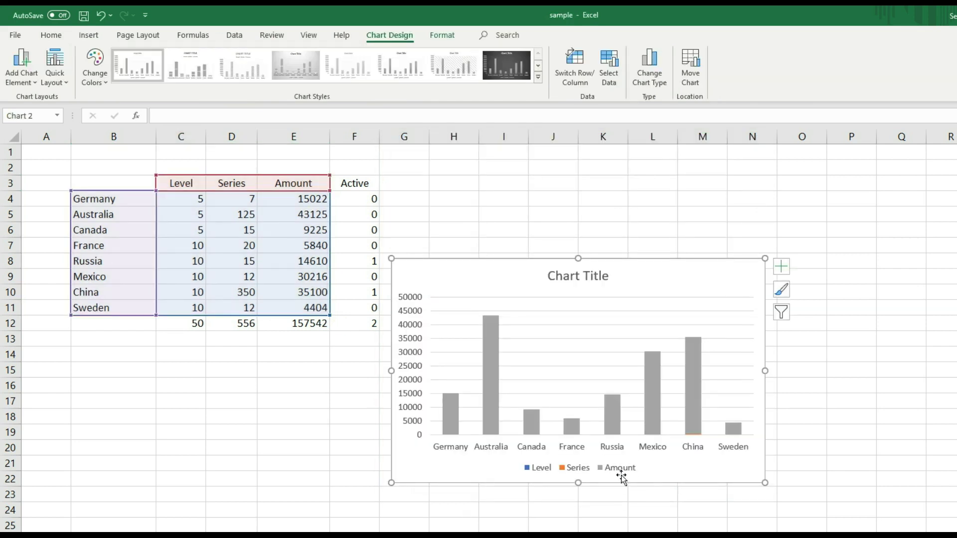
- Exclude the Level and Series entries from the new chart's data source so only Amount is plotted
{"action": "left_click", "coordinate": [611, 68]}
{"action": "left_click", "coordinate": [601, 259]}
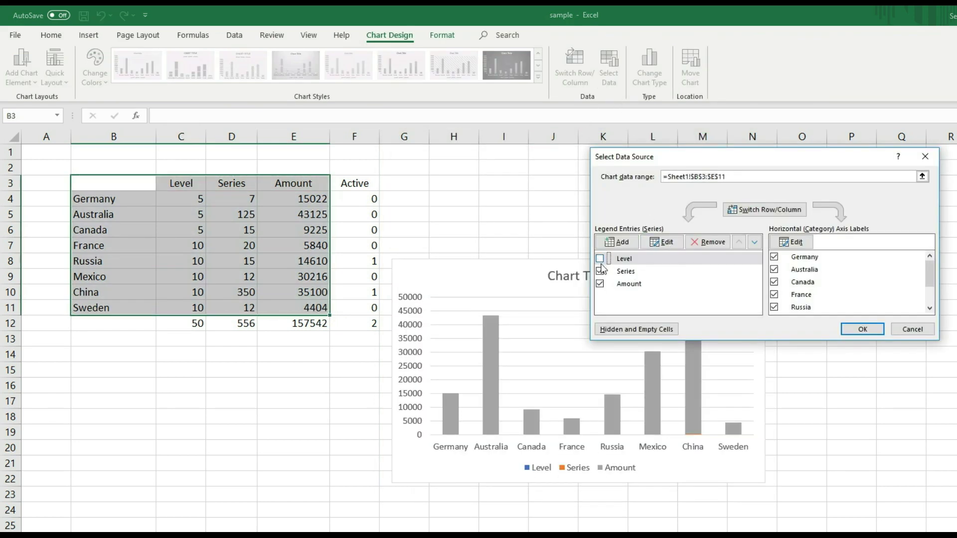
{"action": "left_click", "coordinate": [600, 270]}
{"action": "left_click", "coordinate": [847, 328]}
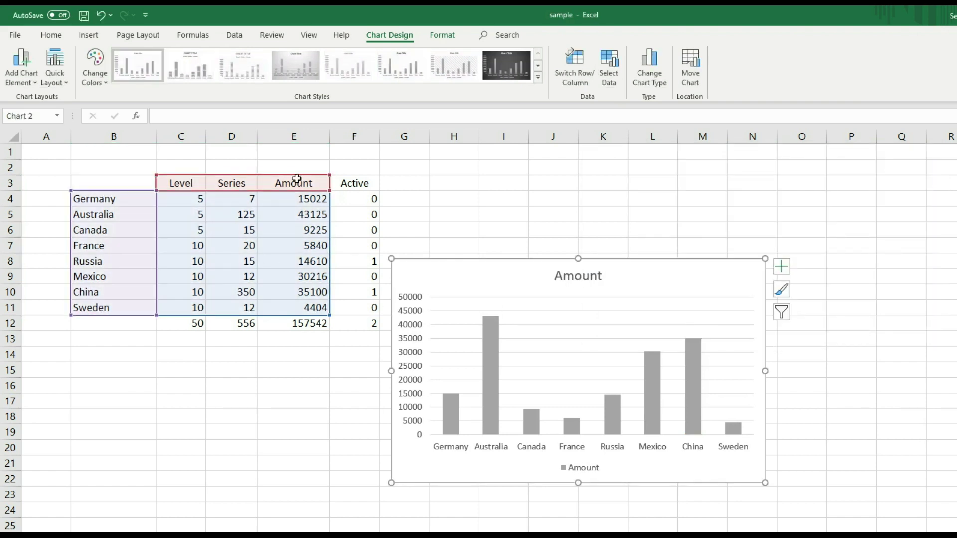
- Change the chart's title to "Amount of Items per Country"
{"action": "left_click", "coordinate": [572, 278]}
{"action": "double_click", "coordinate": [578, 279]}
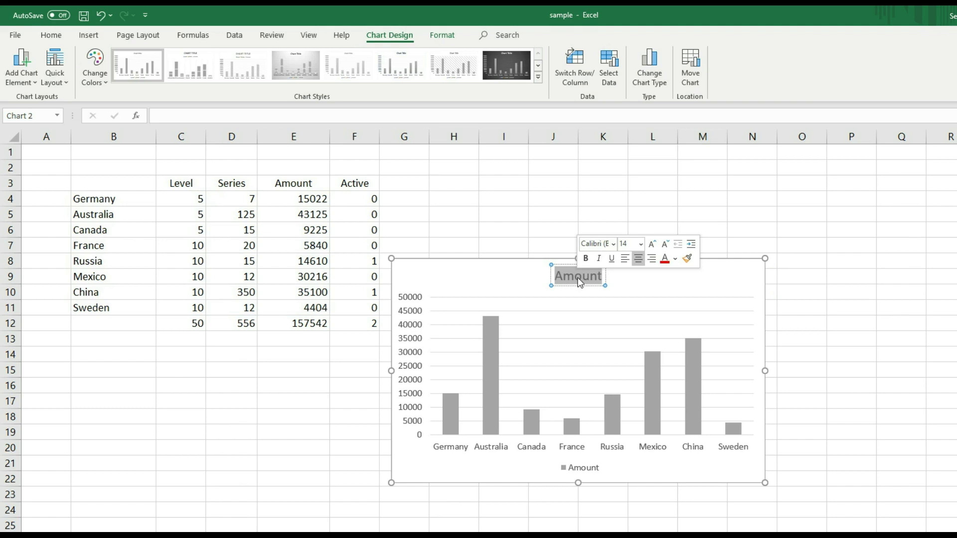
{"action": "type", "text": "Amount"}
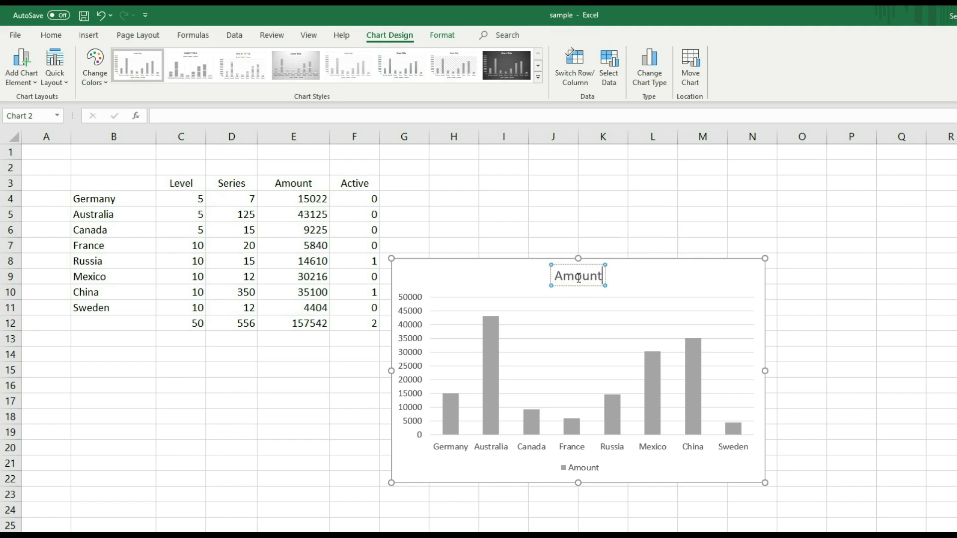
{"action": "type", "text": " of"}
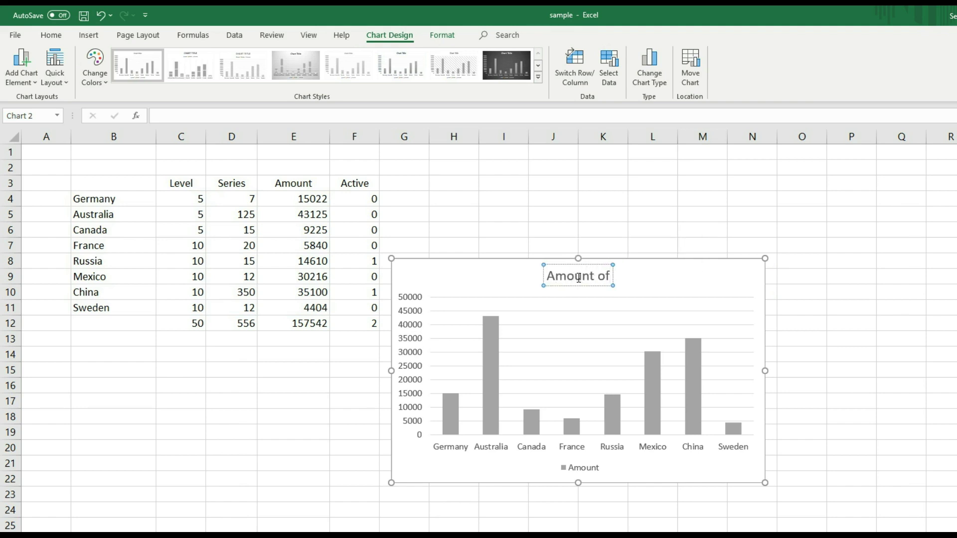
{"action": "type", "text": " Items"}
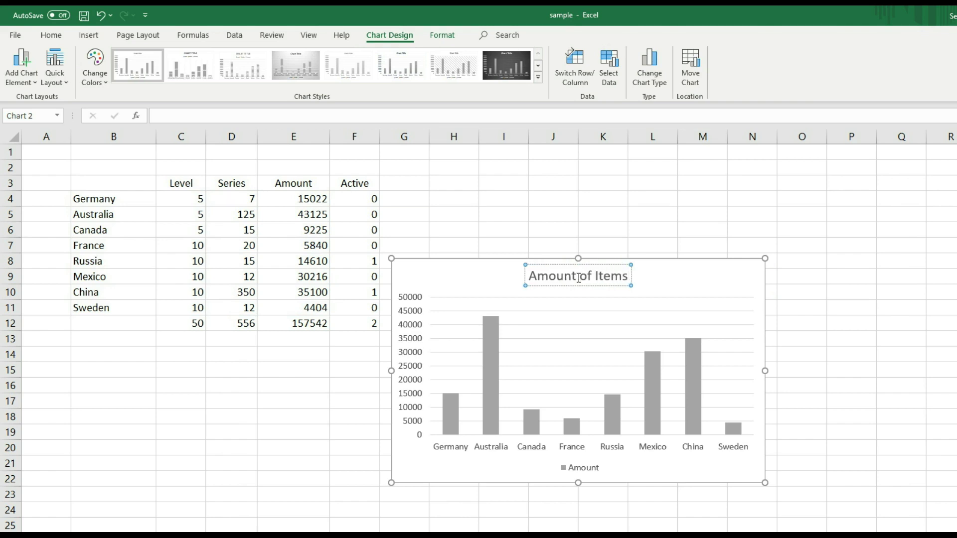
{"action": "type", "text": " per Cou"}
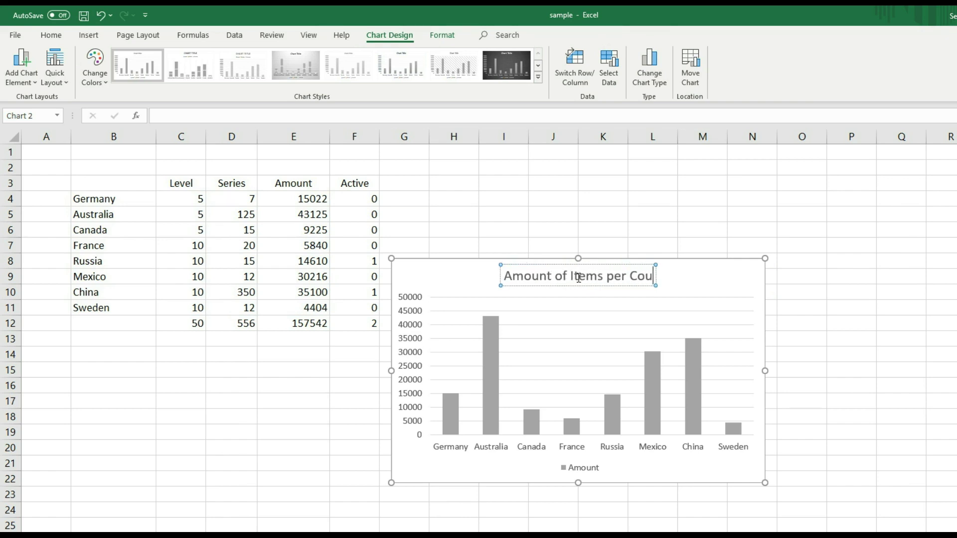
{"action": "type", "text": "ntry"}
{"action": "left_click", "coordinate": [860, 308]}
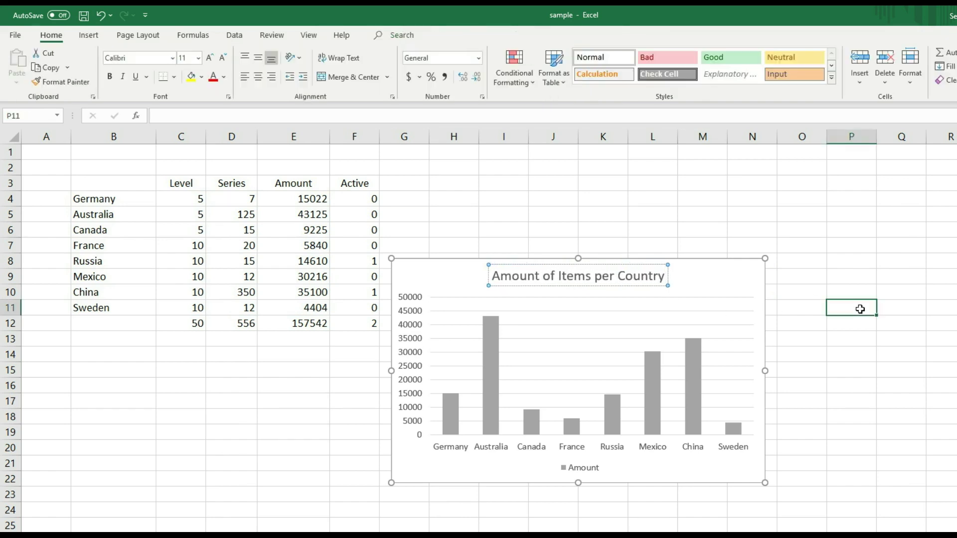
- Recolour the chart with the monochromatic green palette that runs from dark to light
{"action": "left_click", "coordinate": [625, 297]}
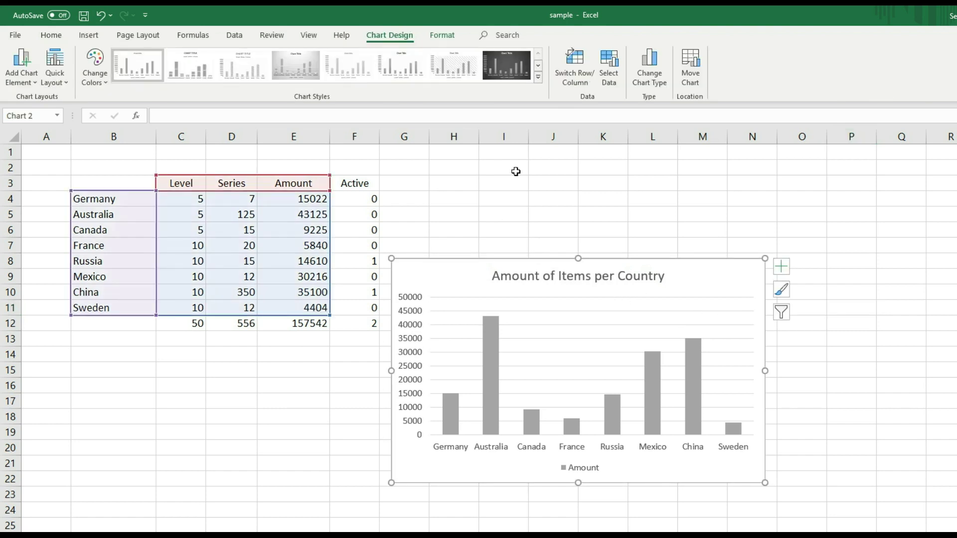
{"action": "left_click", "coordinate": [95, 65]}
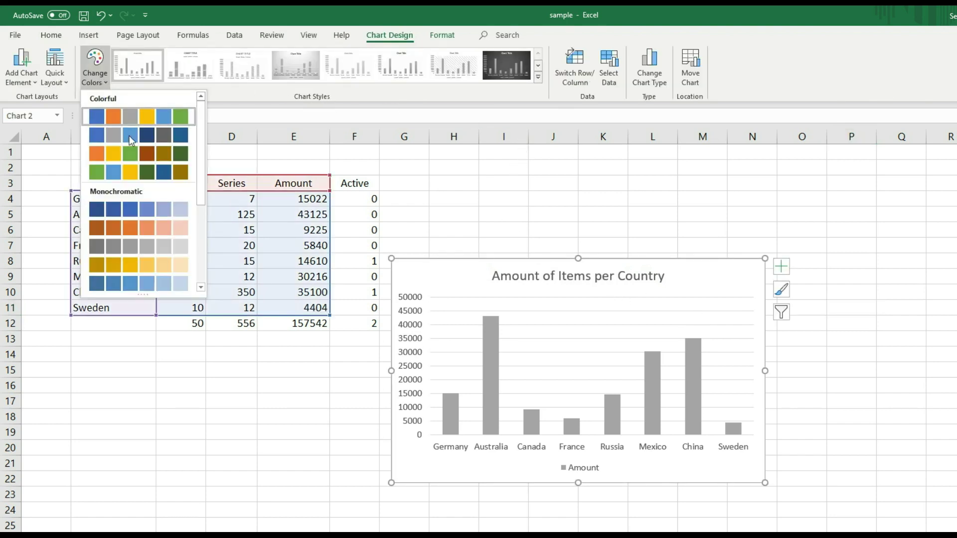
{"action": "scroll", "coordinate": [145, 177], "scroll_direction": "down", "scroll_amount": 3}
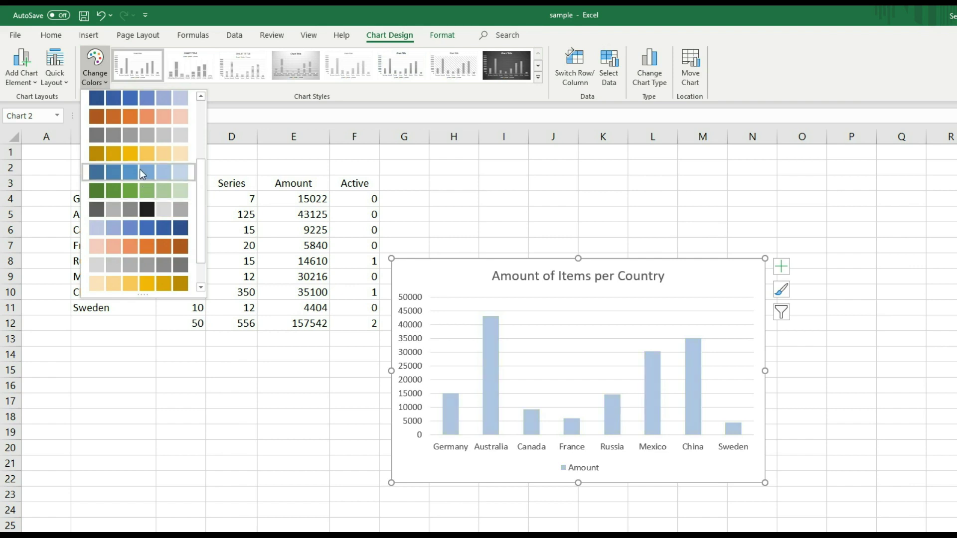
{"action": "left_click", "coordinate": [135, 190]}
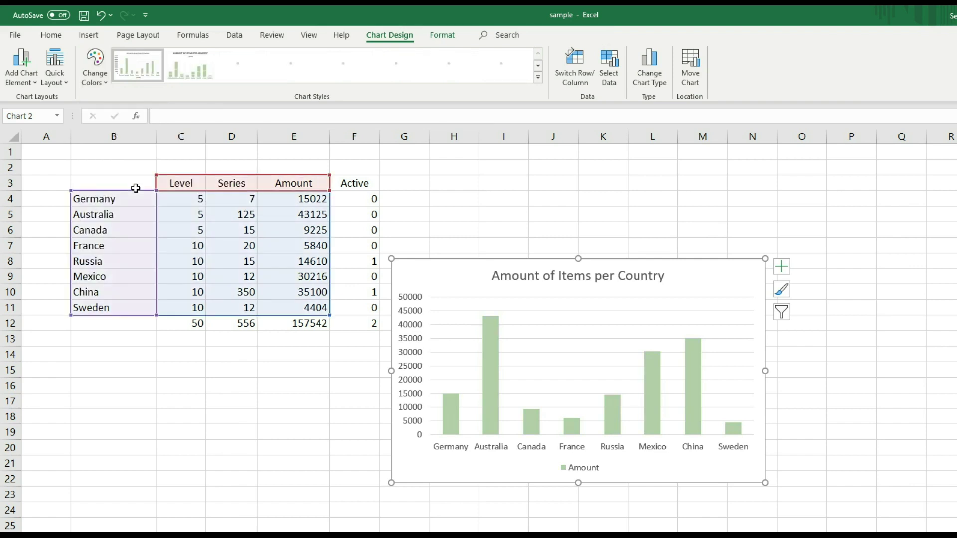
{"action": "left_click", "coordinate": [822, 386]}
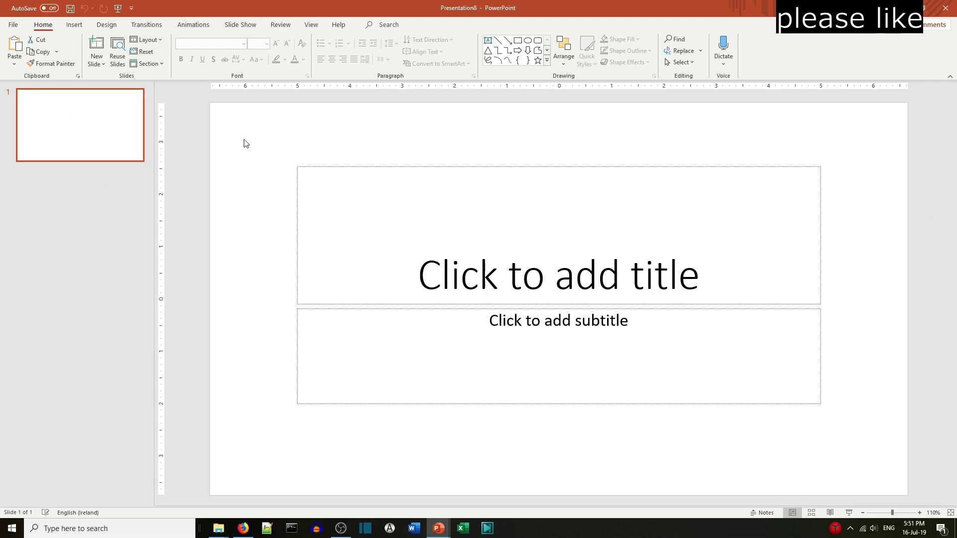
- In the blank PowerPoint presentation, enter "a title" as the first slide's title and try a larger font size on it
{"action": "left_click", "coordinate": [530, 284]}
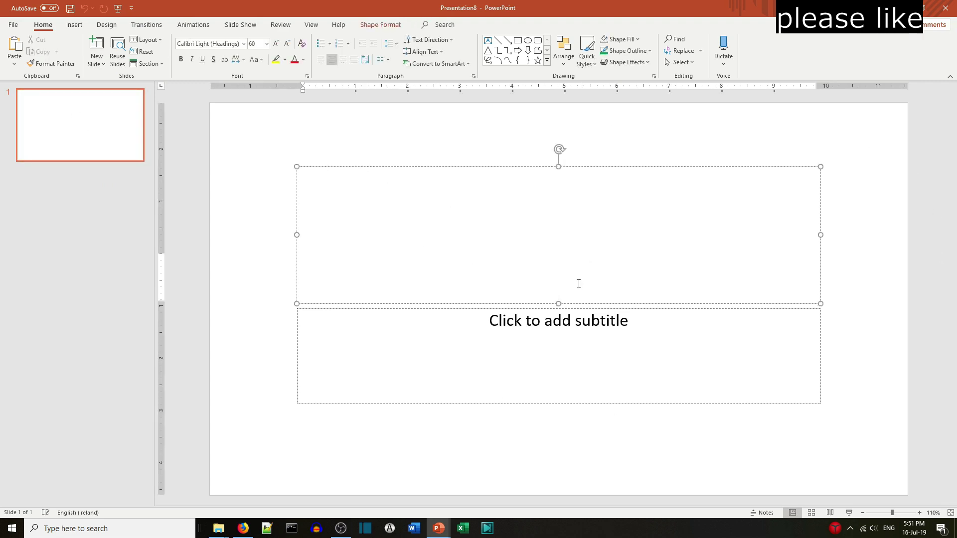
{"action": "type", "text": "a title"}
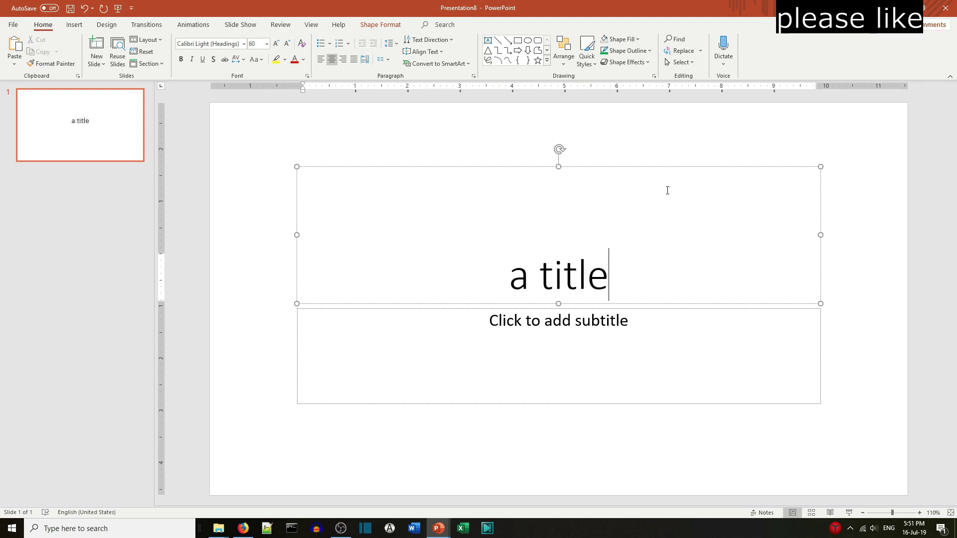
{"action": "left_click_drag", "start_coordinate": [509, 272], "coordinate": [613, 258]}
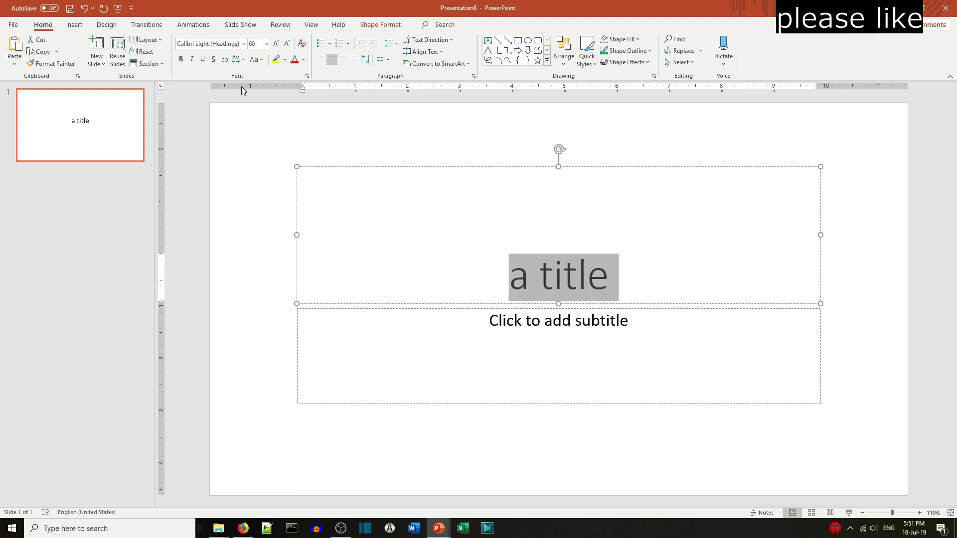
{"action": "left_click", "coordinate": [267, 44]}
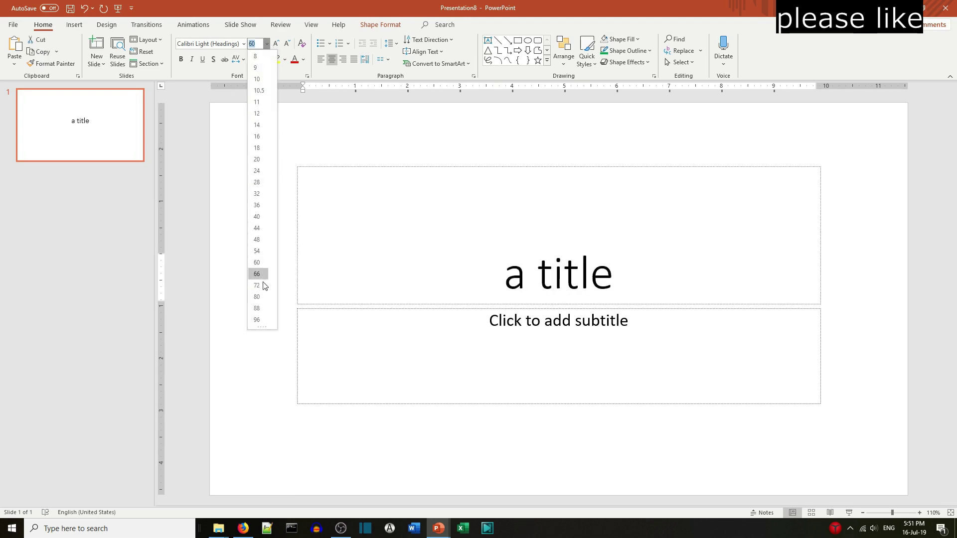
{"action": "left_click", "coordinate": [262, 374]}
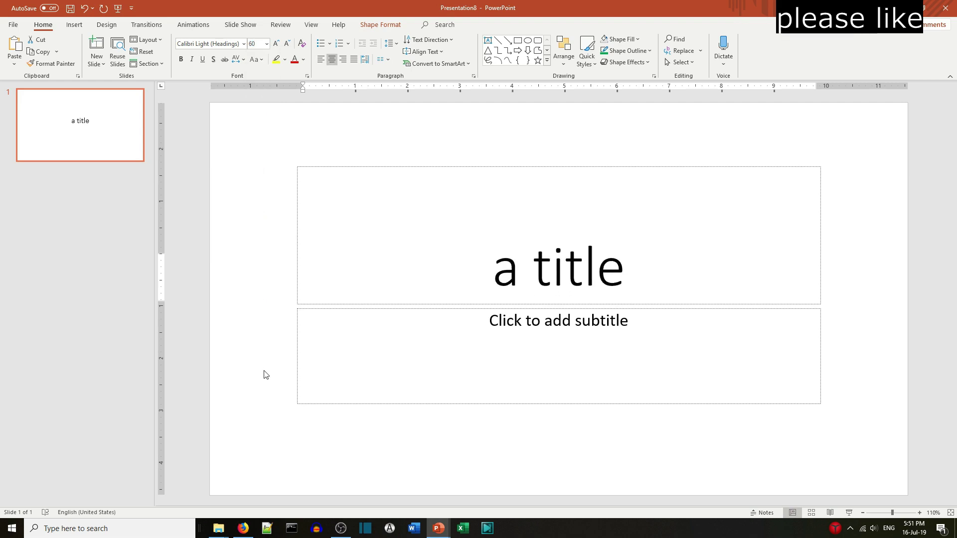